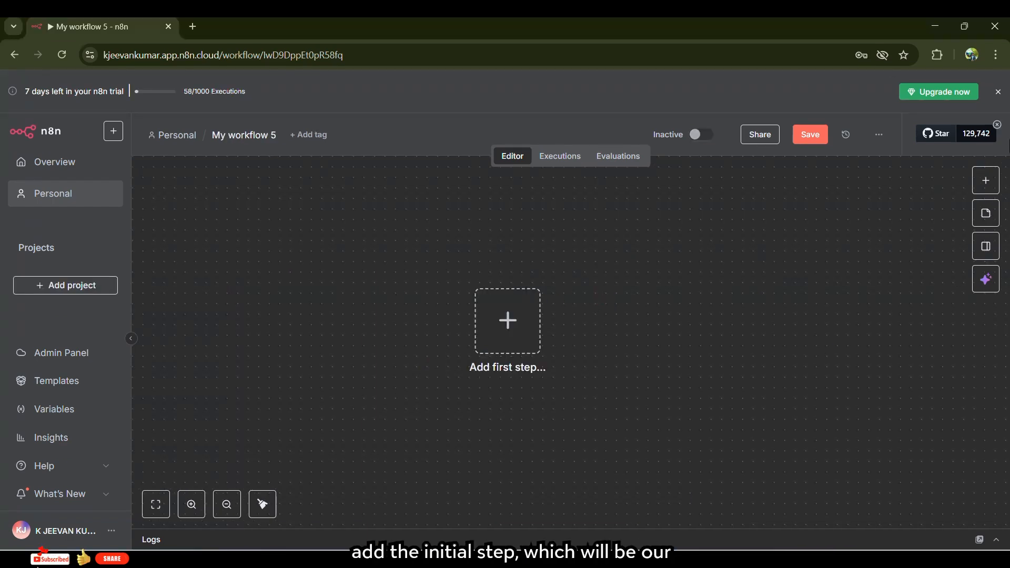
- Add a manual trigger as the workflow's first step and move it up and left
{"action": "left_click", "coordinate": [982, 183]}
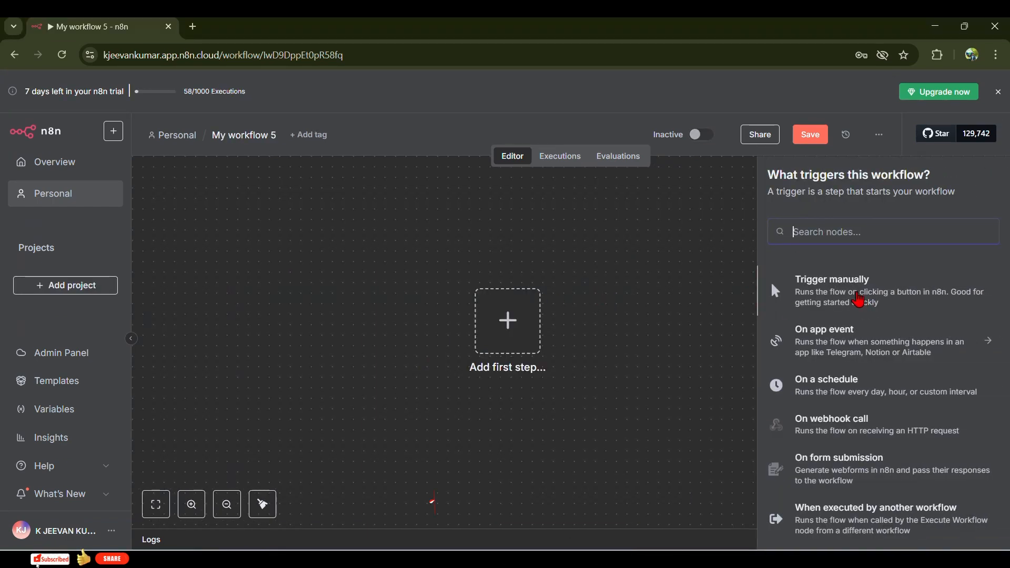
{"action": "left_click", "coordinate": [857, 300]}
{"action": "left_click_drag", "start_coordinate": [573, 336], "coordinate": [292, 236]}
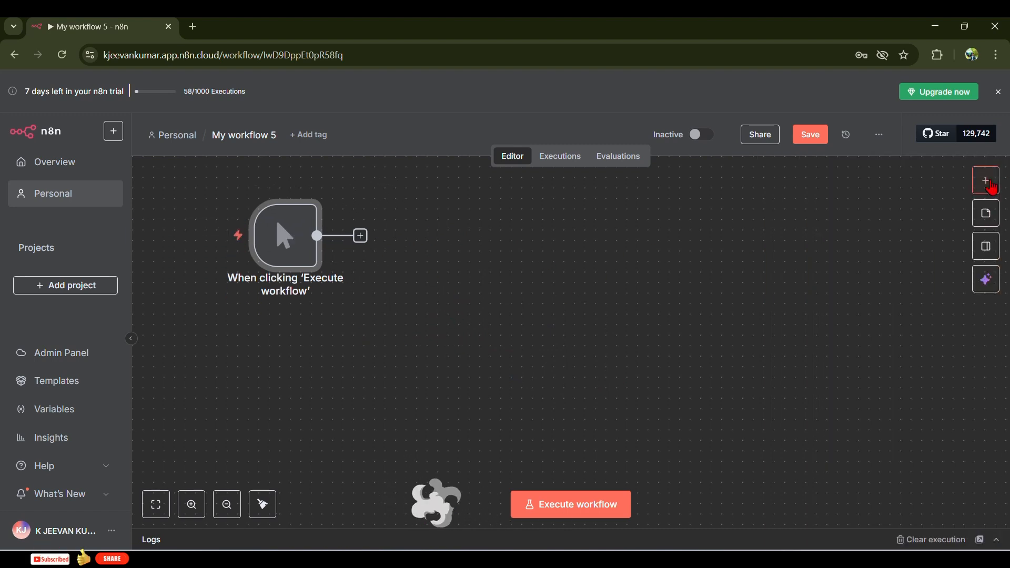
- Add a Gmail 'On message received' trigger as another app-event trigger
{"action": "left_click", "coordinate": [984, 181]}
{"action": "scroll", "coordinate": [851, 400], "scroll_direction": "down", "scroll_amount": 2}
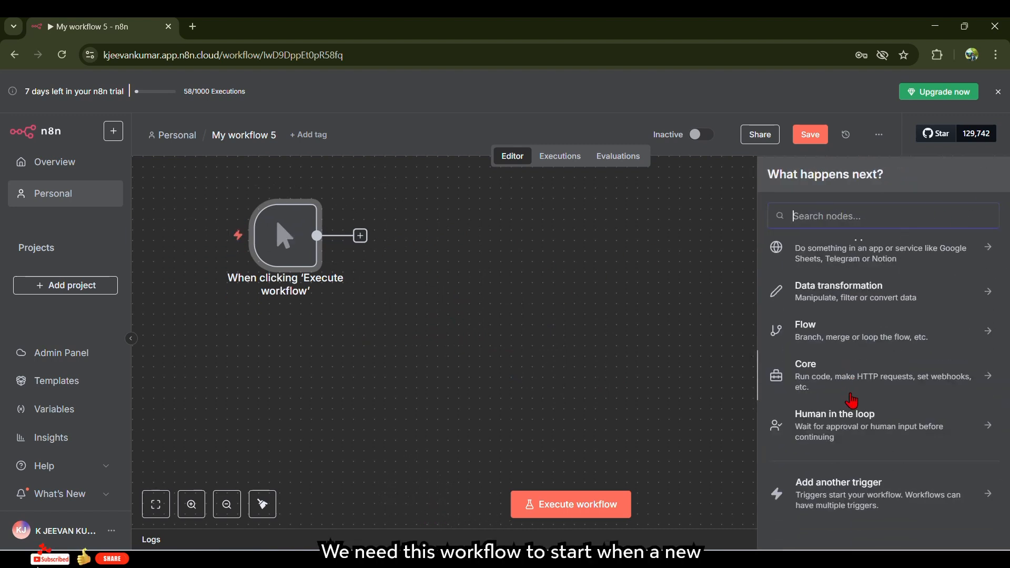
{"action": "left_click", "coordinate": [836, 500]}
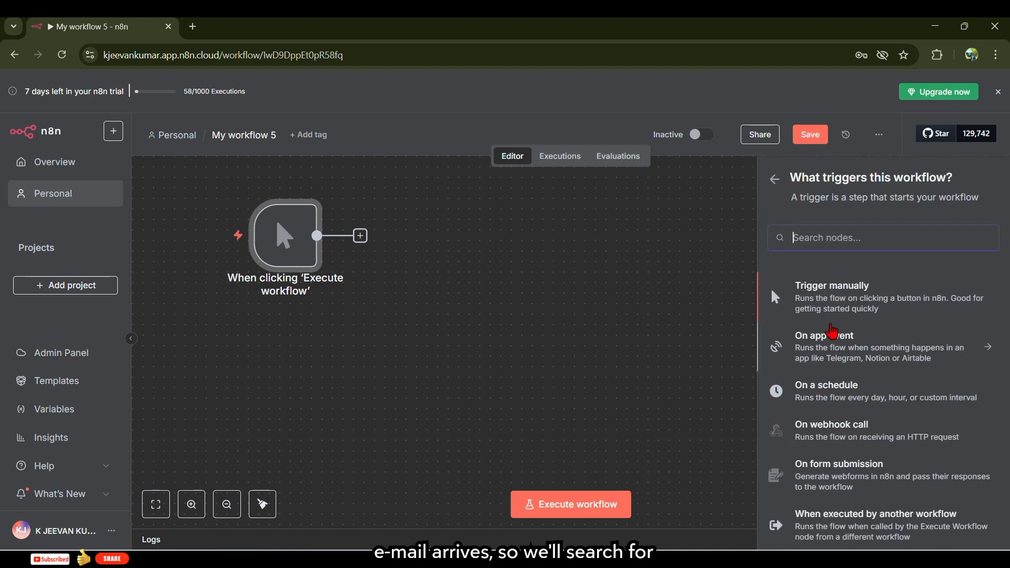
{"action": "left_click", "coordinate": [825, 340]}
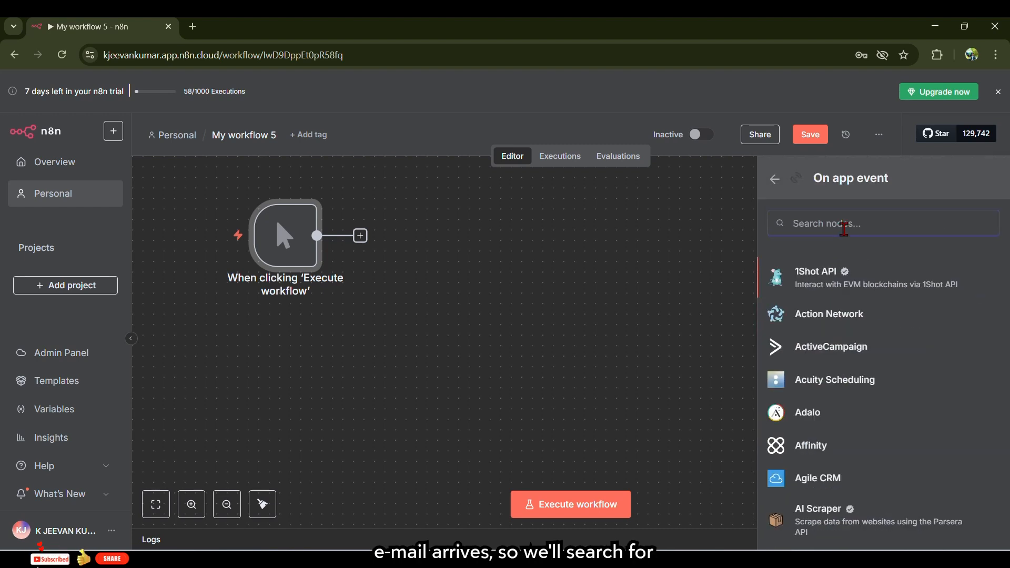
{"action": "type", "text": "gmail"}
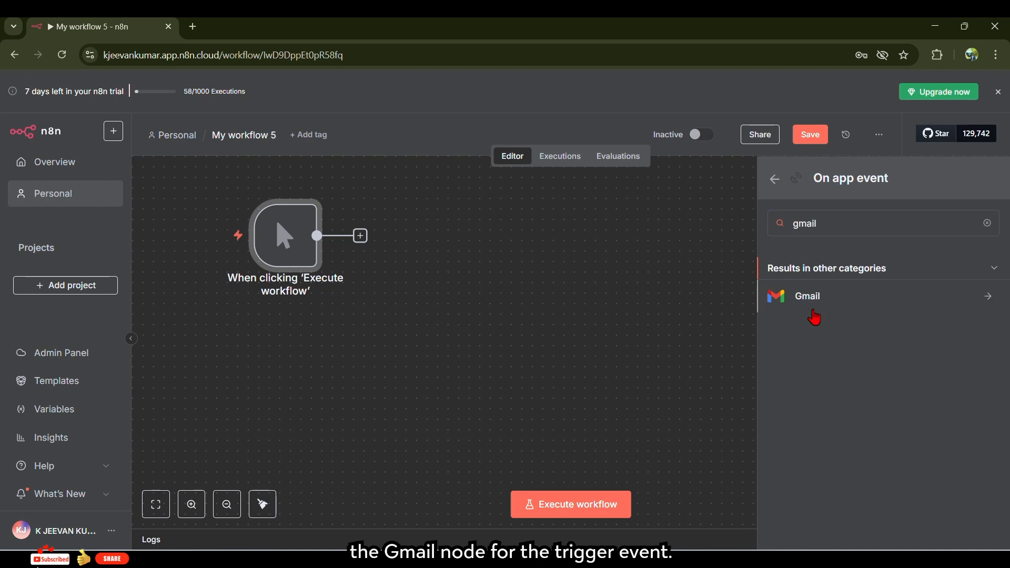
{"action": "left_click", "coordinate": [814, 312]}
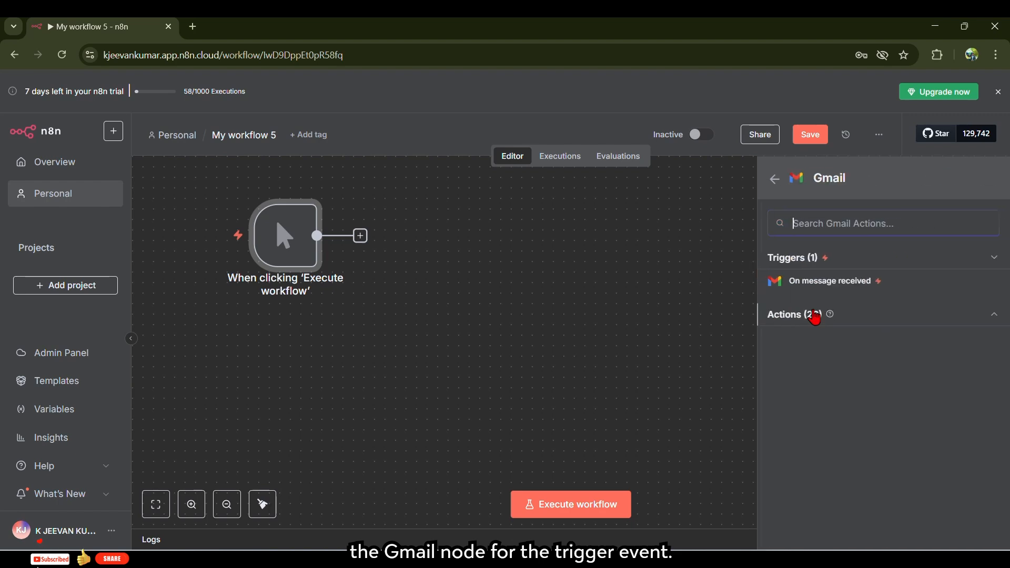
{"action": "left_click", "coordinate": [815, 284]}
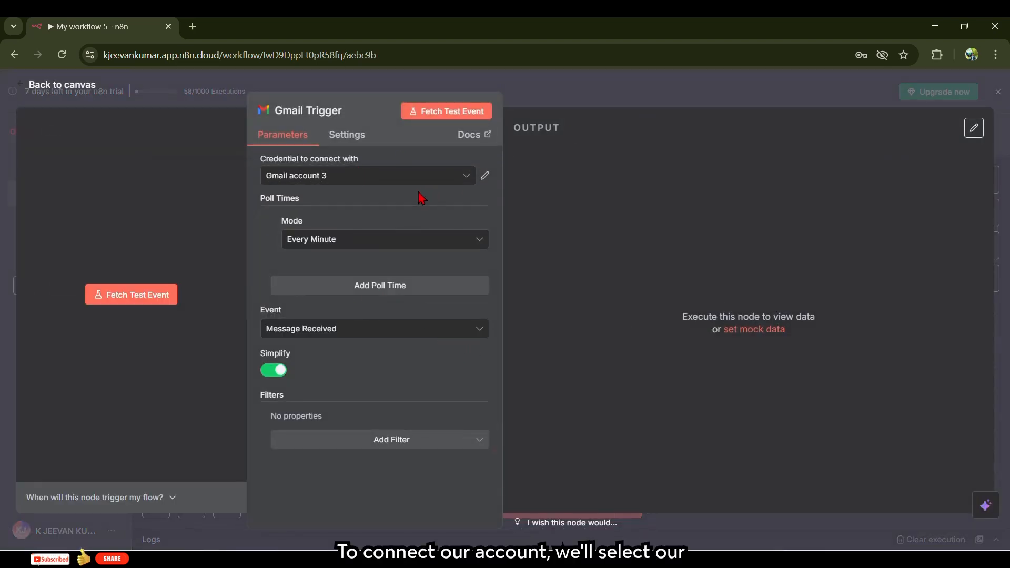
- Create and save a new Gmail account 4 credential through Google sign-in
{"action": "left_click", "coordinate": [416, 176]}
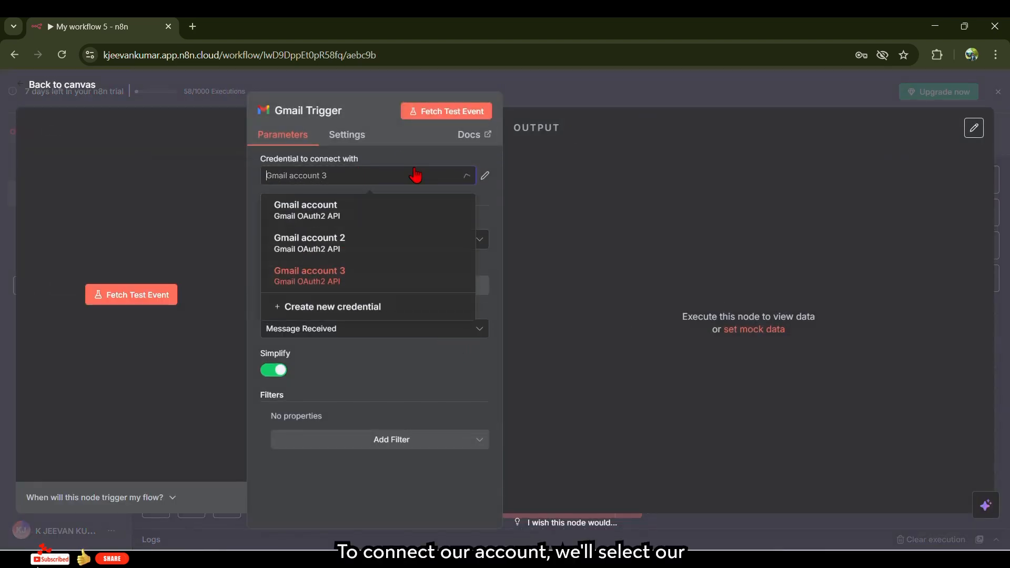
{"action": "left_click", "coordinate": [336, 215]}
{"action": "left_click", "coordinate": [330, 178]}
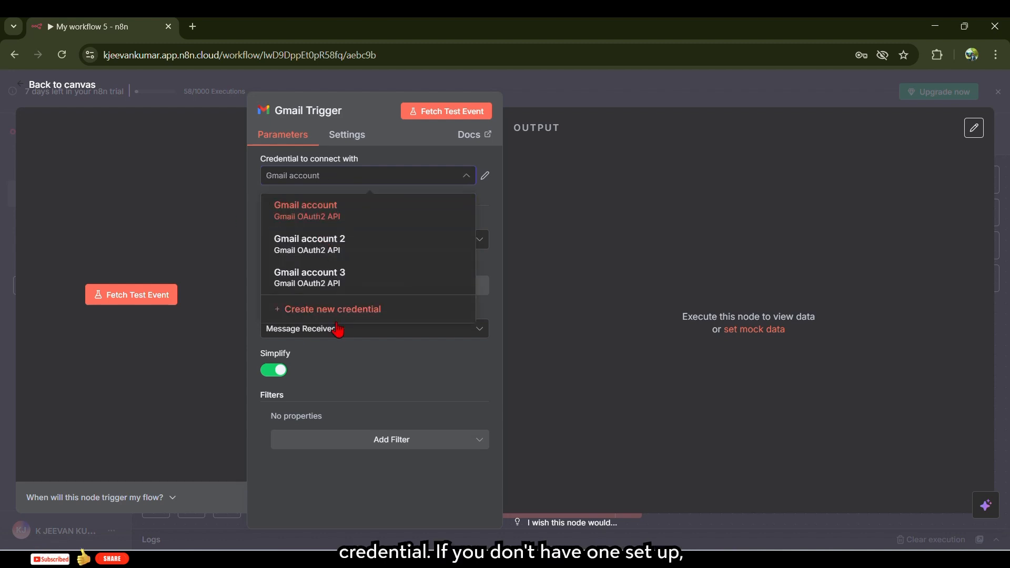
{"action": "left_click", "coordinate": [339, 312]}
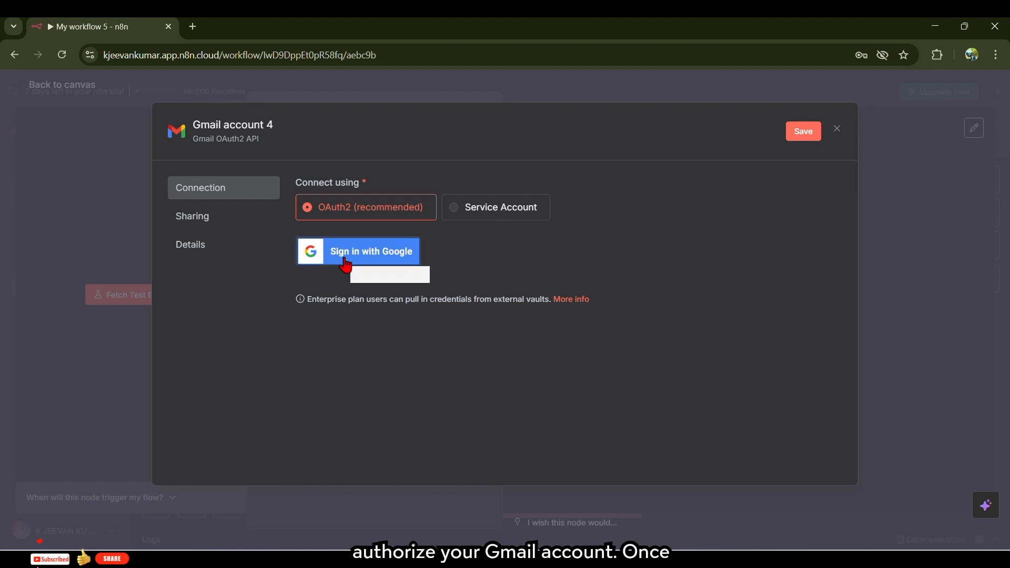
{"action": "left_click", "coordinate": [801, 132]}
{"action": "left_click", "coordinate": [836, 129]}
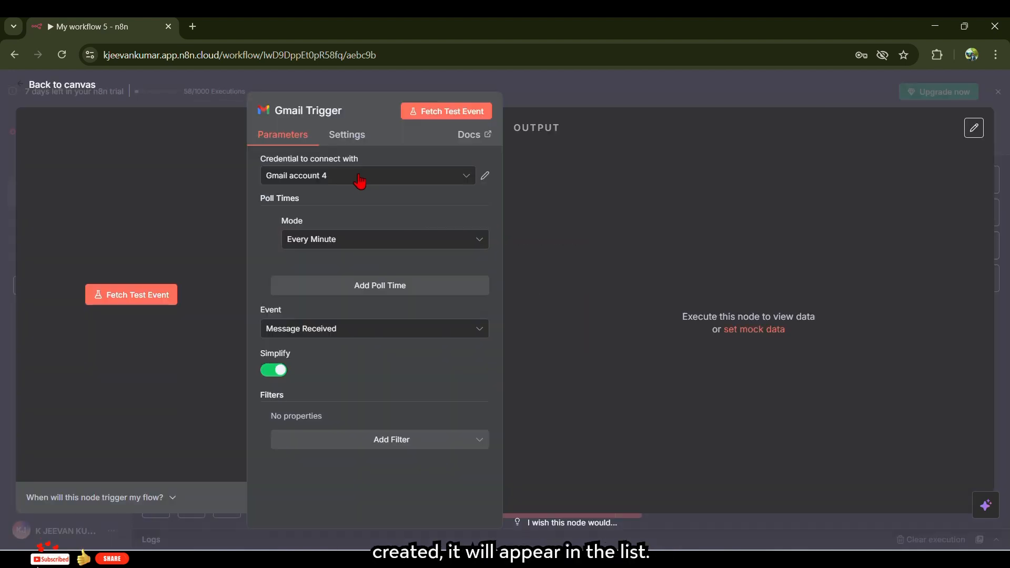
- Use the Gmail account credential with no sender filter, then return to the canvas
{"action": "left_click", "coordinate": [359, 182]}
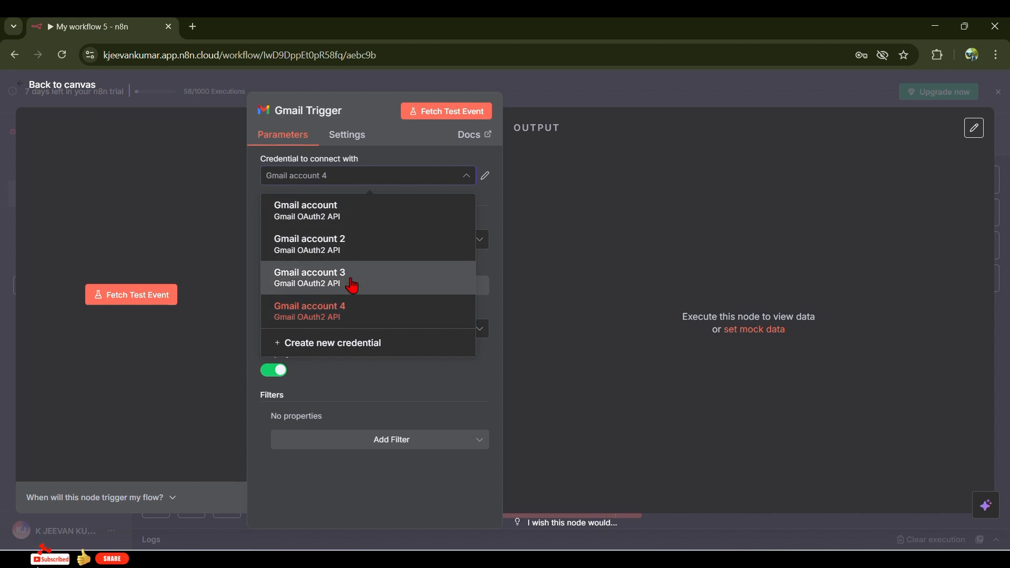
{"action": "left_click", "coordinate": [306, 209]}
{"action": "left_click", "coordinate": [391, 440]}
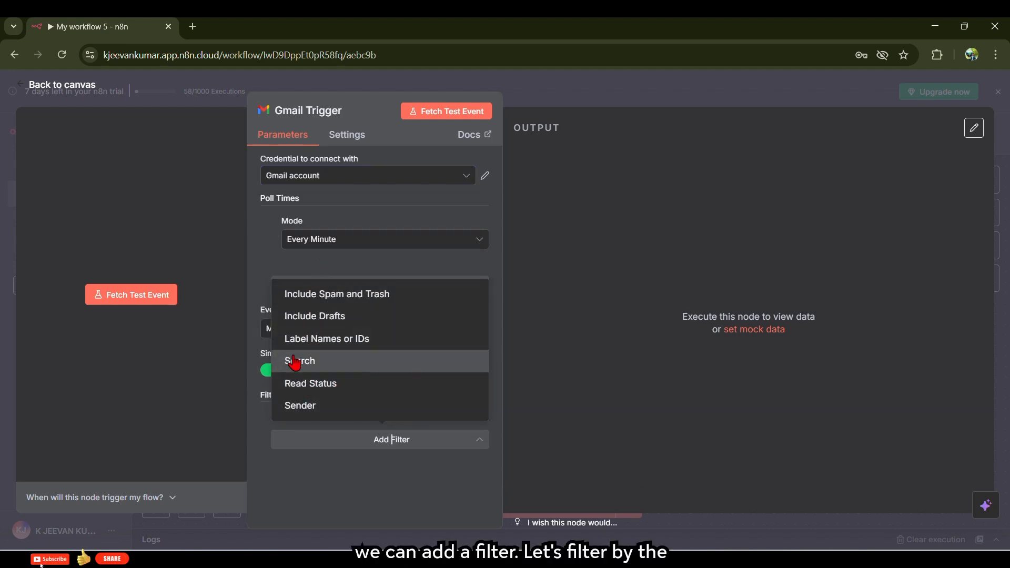
{"action": "left_click", "coordinate": [332, 405]}
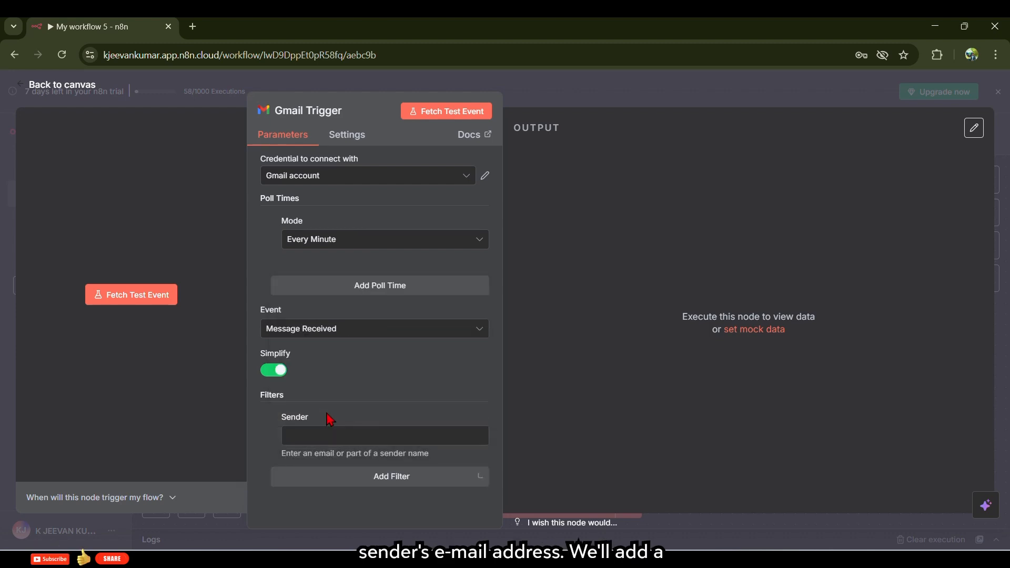
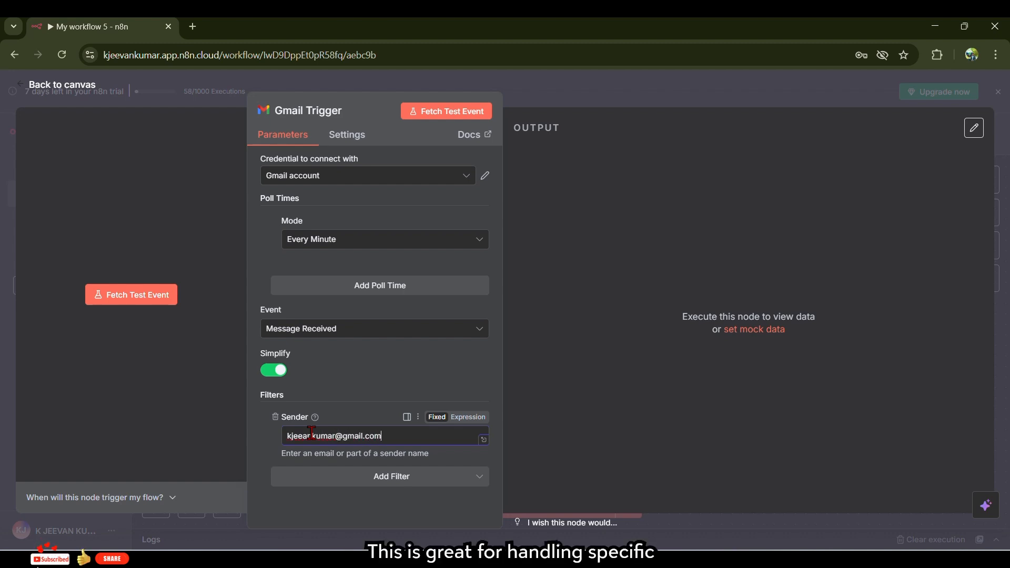
{"action": "left_click", "coordinate": [274, 418]}
{"action": "left_click", "coordinate": [560, 96]}
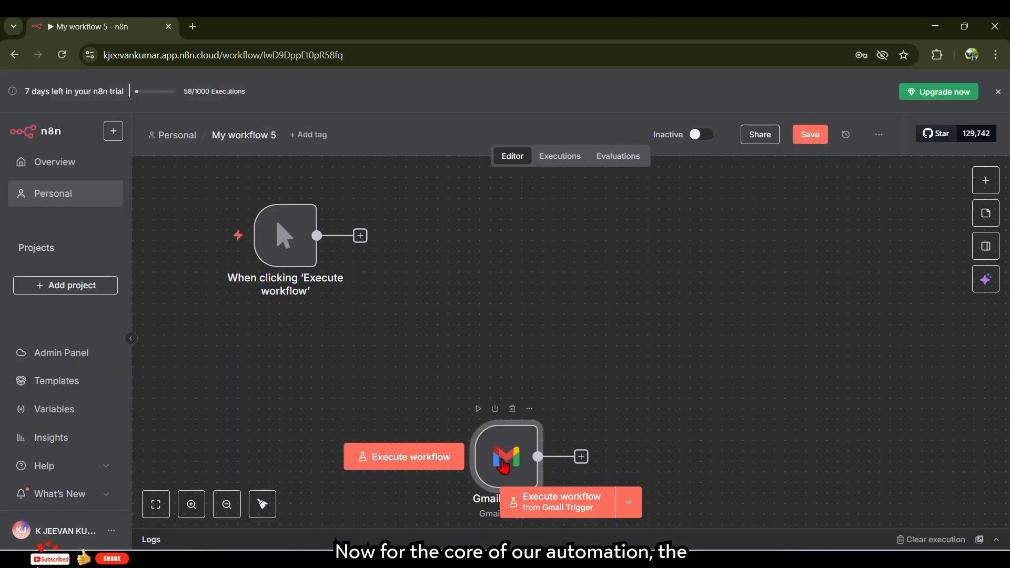
- Move the Gmail Trigger below the manual trigger, chain an AI Agent after it, and align them
{"action": "left_click_drag", "start_coordinate": [503, 465], "coordinate": [277, 365]}
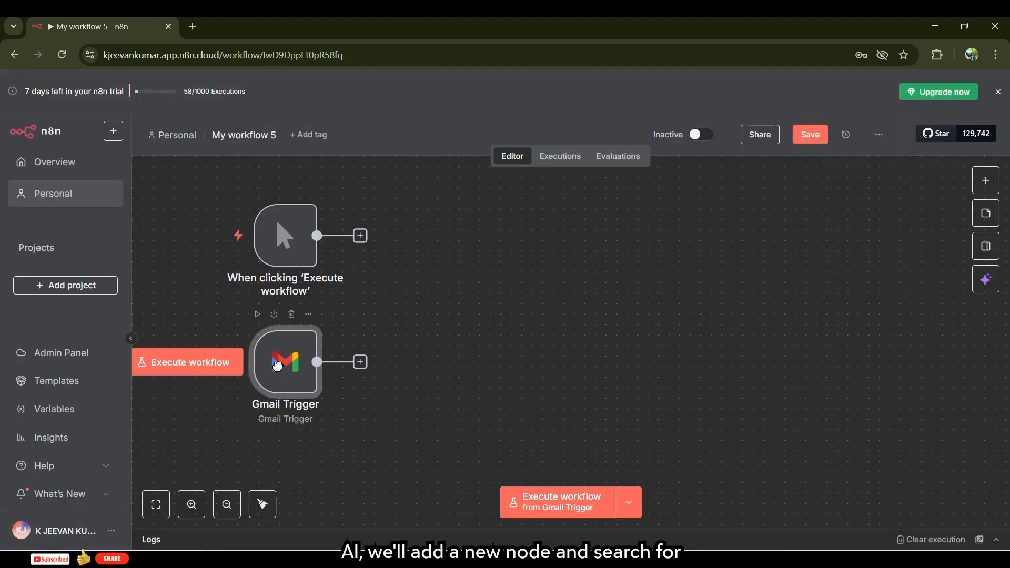
{"action": "left_click", "coordinate": [360, 363]}
{"action": "left_click", "coordinate": [815, 277]}
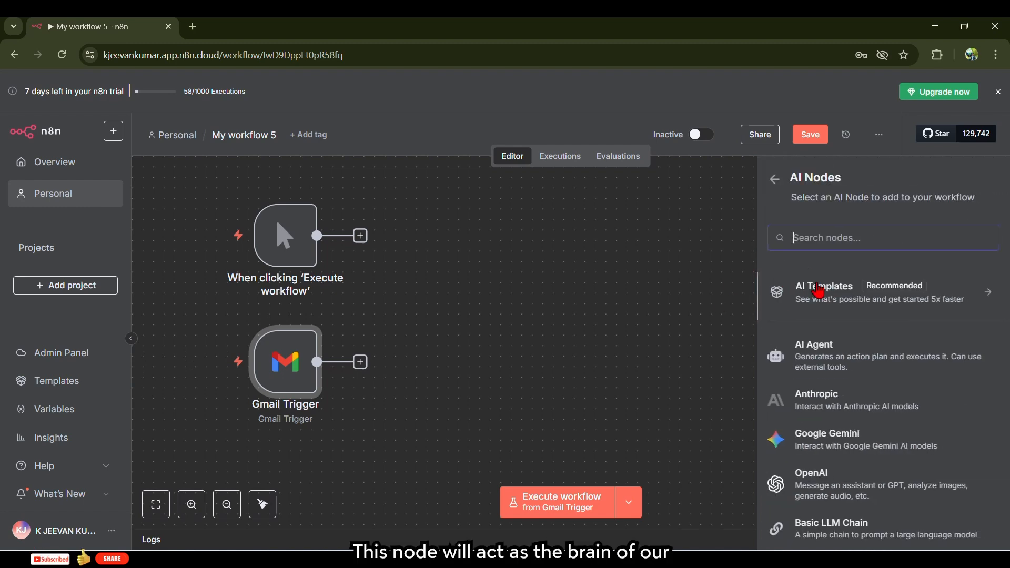
{"action": "left_click", "coordinate": [804, 358]}
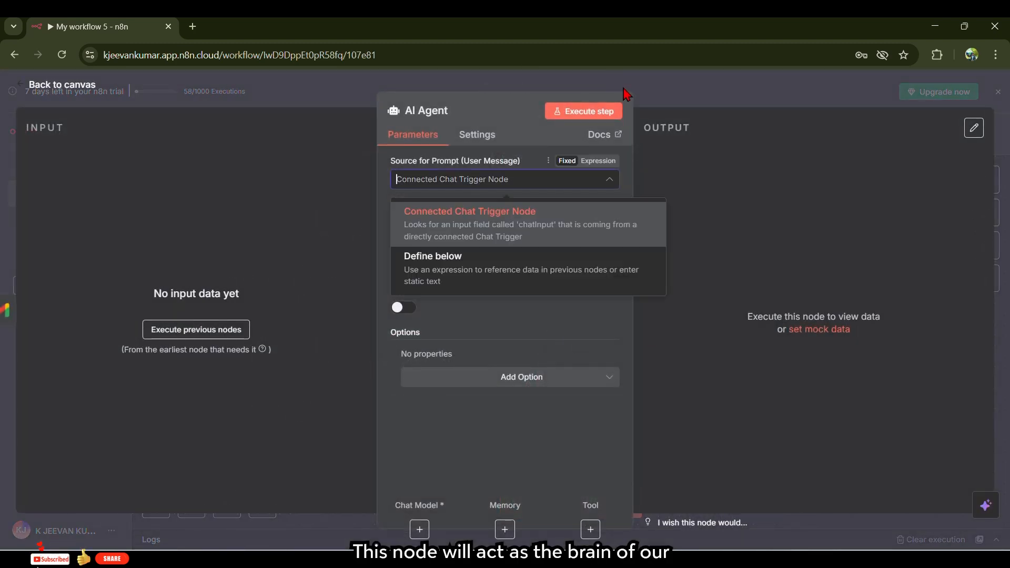
{"action": "key", "text": "Escape"}
{"action": "left_click_drag", "start_coordinate": [457, 376], "coordinate": [500, 376]}
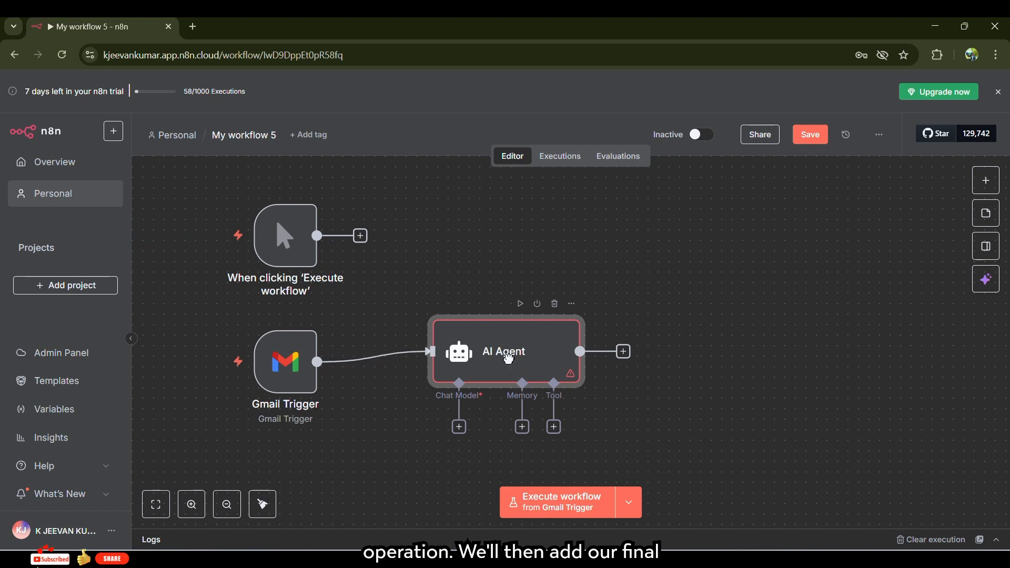
{"action": "mouse_move", "coordinate": [279, 365]}
{"action": "left_mouse_down"}
{"action": "mouse_move", "coordinate": [279, 333]}
{"action": "mouse_move", "coordinate": [279, 355]}
{"action": "left_mouse_up"}
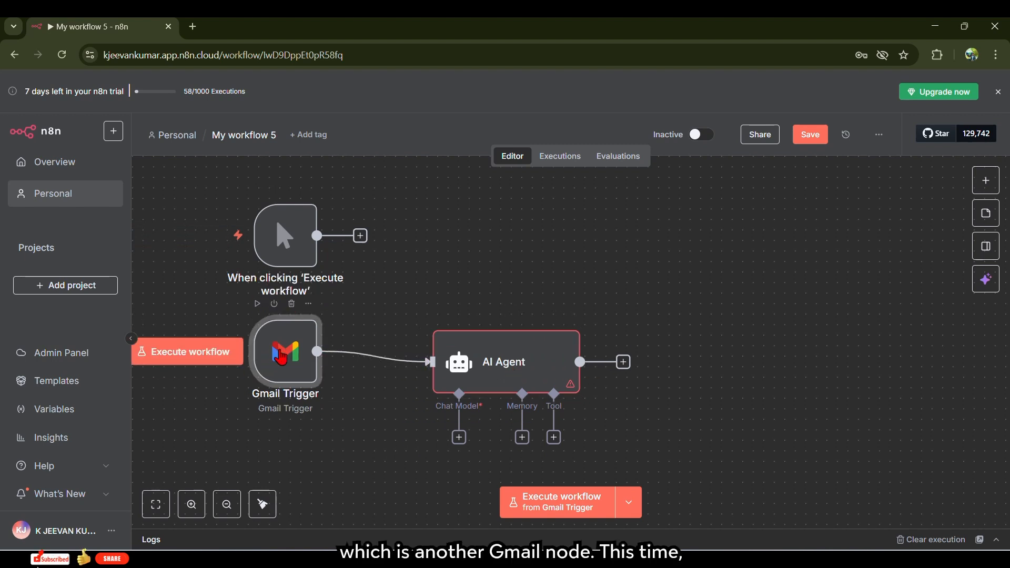
{"action": "left_click_drag", "start_coordinate": [560, 373], "coordinate": [533, 364]}
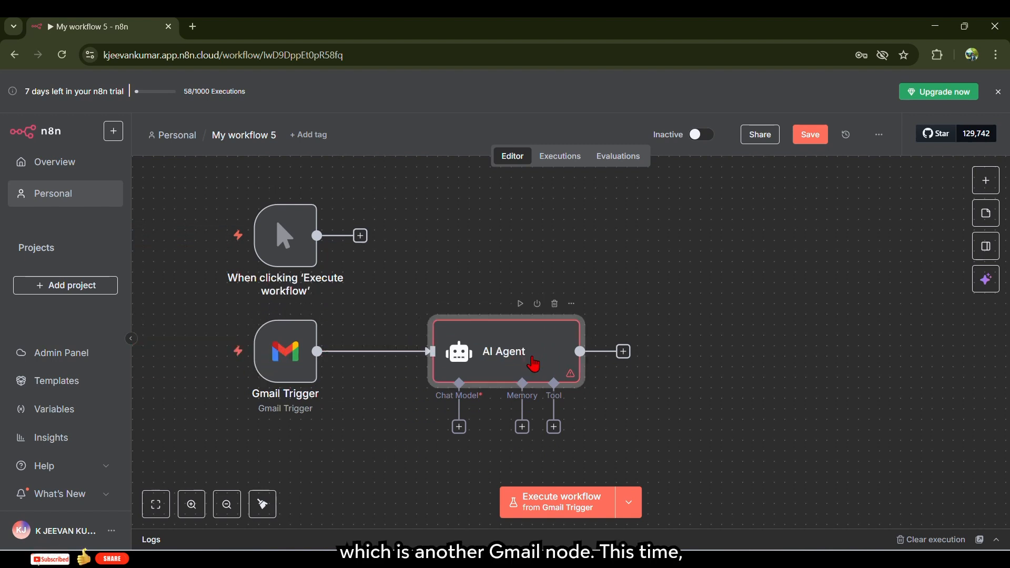
- Add a Gmail 'Create a draft' node after the AI Agent
{"action": "left_click", "coordinate": [624, 351]}
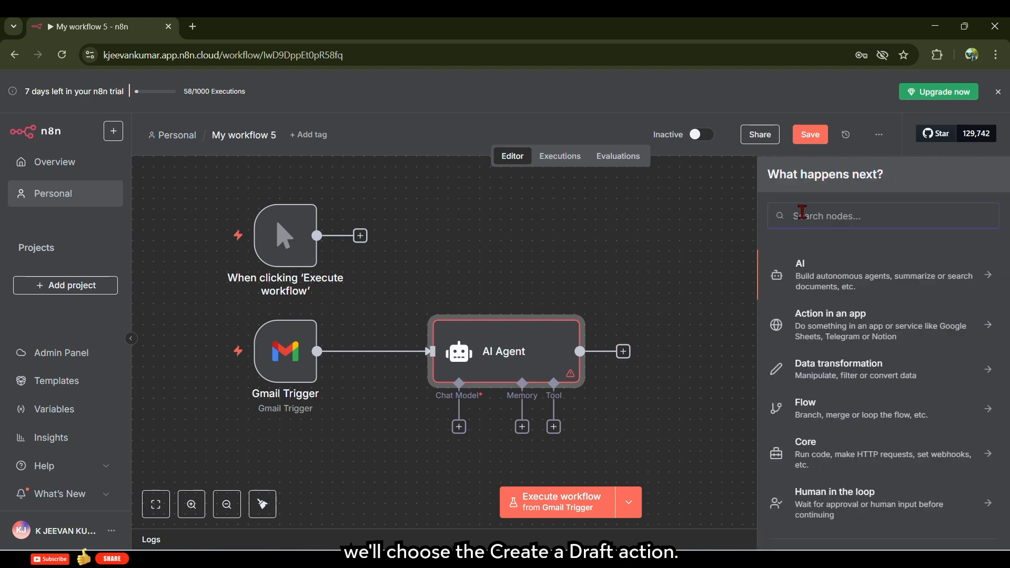
{"action": "type", "text": "g"}
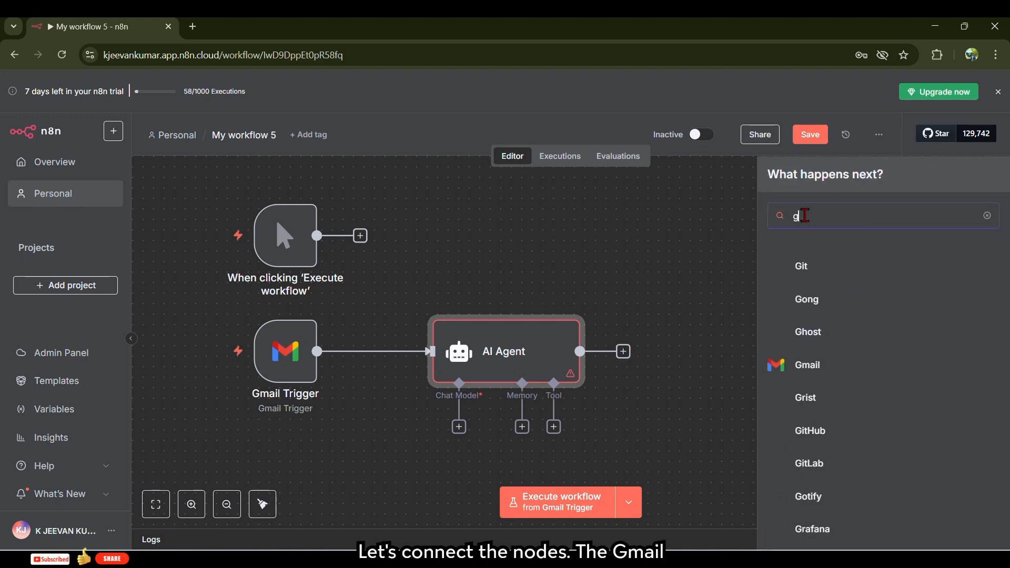
{"action": "type", "text": "mail"}
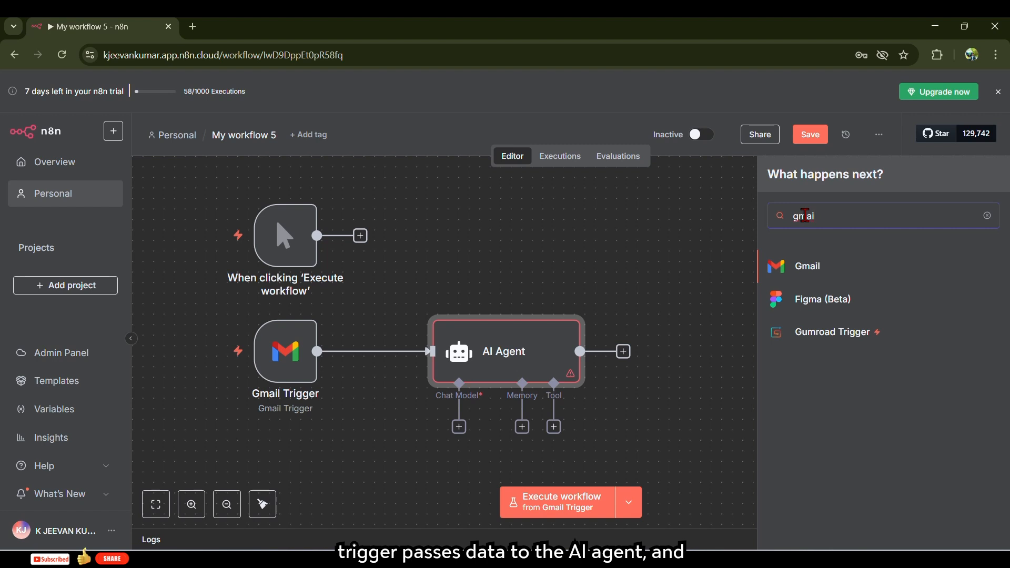
{"action": "left_click", "coordinate": [827, 277]}
{"action": "scroll", "coordinate": [827, 441], "scroll_direction": "down", "scroll_amount": 5}
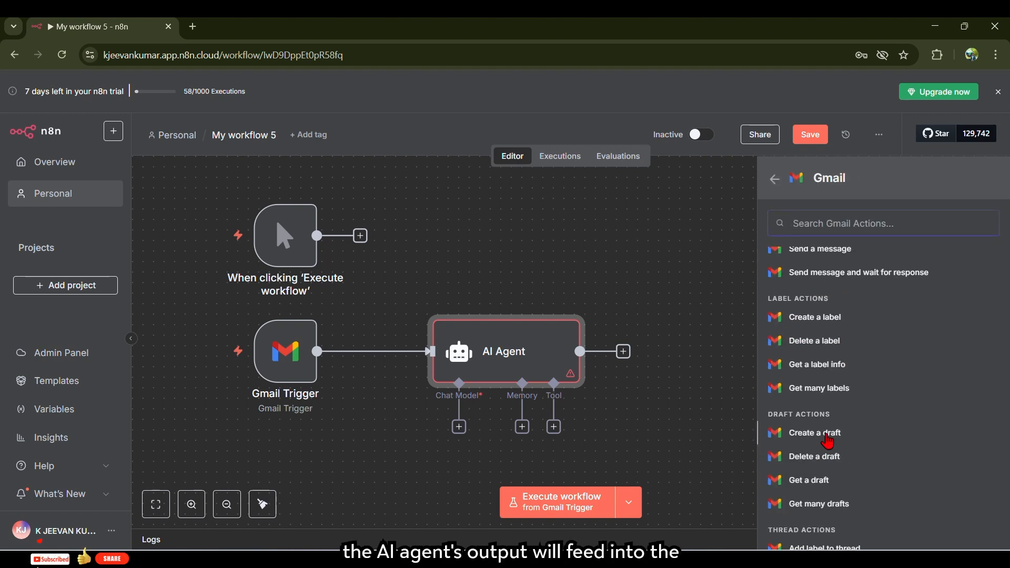
{"action": "left_click", "coordinate": [788, 440]}
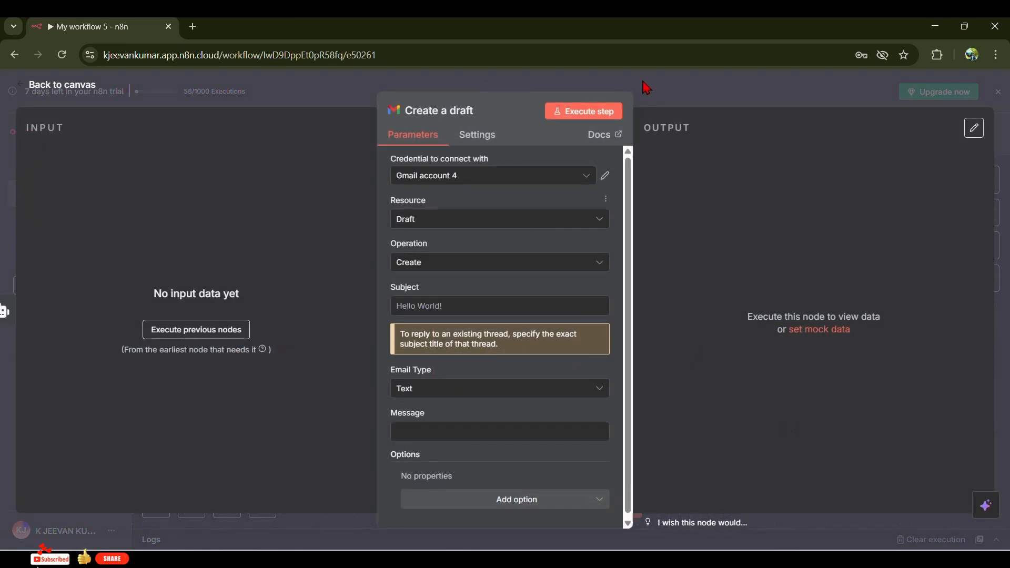
{"action": "left_click", "coordinate": [648, 86]}
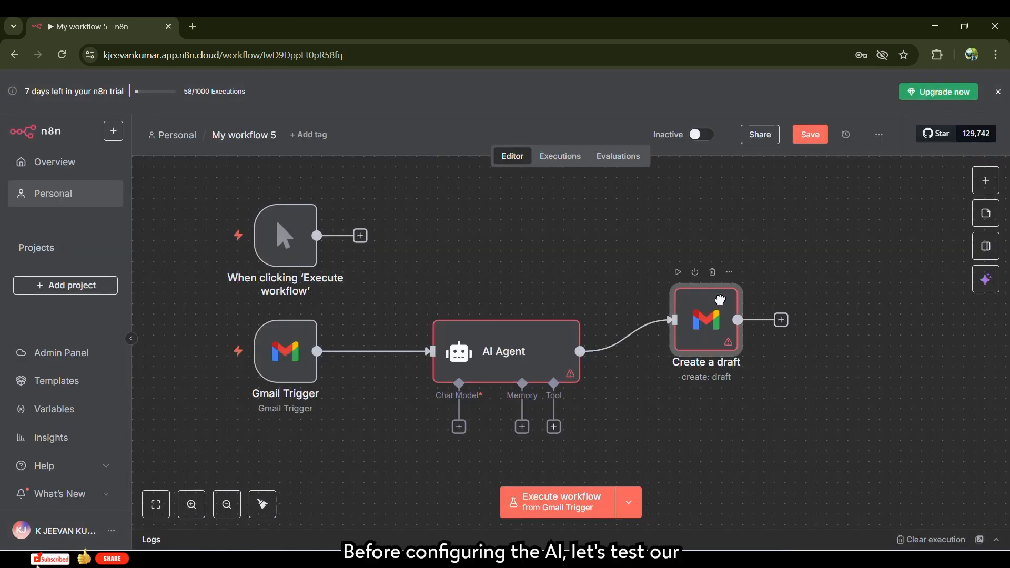
- Reposition the AI Agent and connect the manual trigger's output to it
{"action": "left_click_drag", "start_coordinate": [507, 355], "coordinate": [560, 324]}
{"action": "left_click_drag", "start_coordinate": [316, 235], "coordinate": [482, 319]}
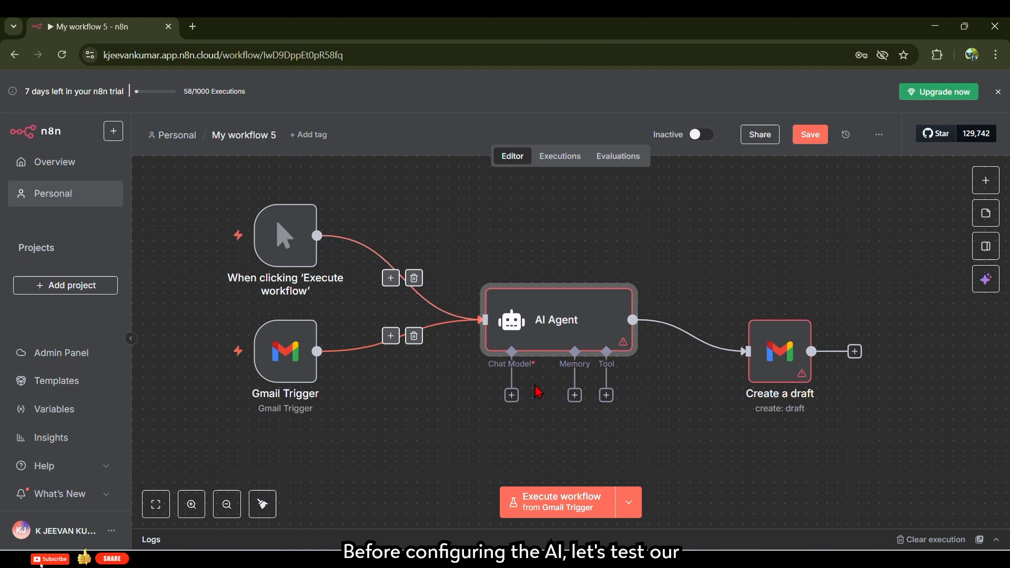
{"action": "right_click", "coordinate": [302, 368]}
{"action": "scroll", "coordinate": [337, 310], "scroll_direction": "up", "scroll_amount": 3}
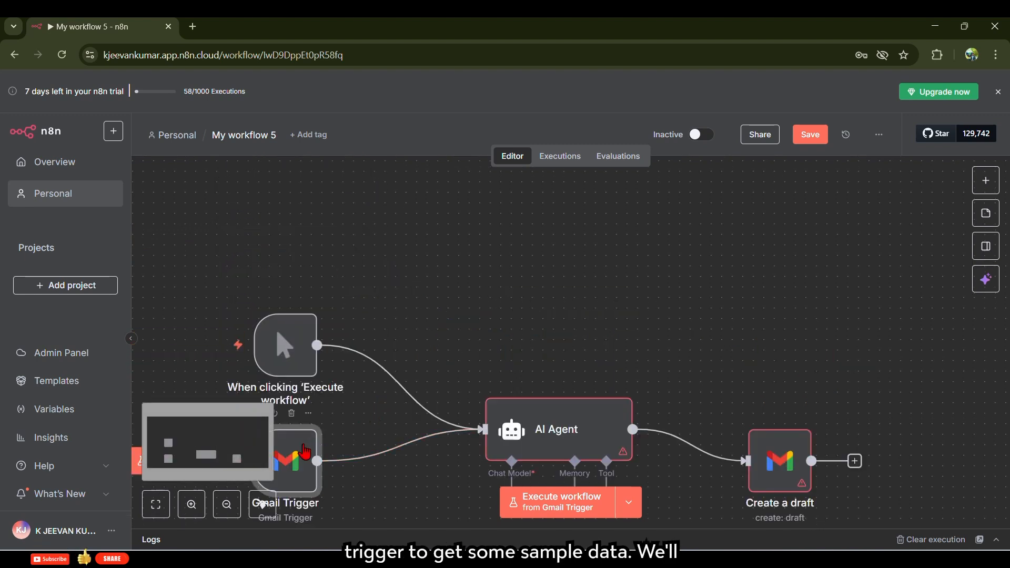
{"action": "right_click", "coordinate": [304, 446]}
- In the Gmail Trigger, keep the Gmail account and Every Minute polling, and fetch a test event
{"action": "left_click", "coordinate": [309, 172]}
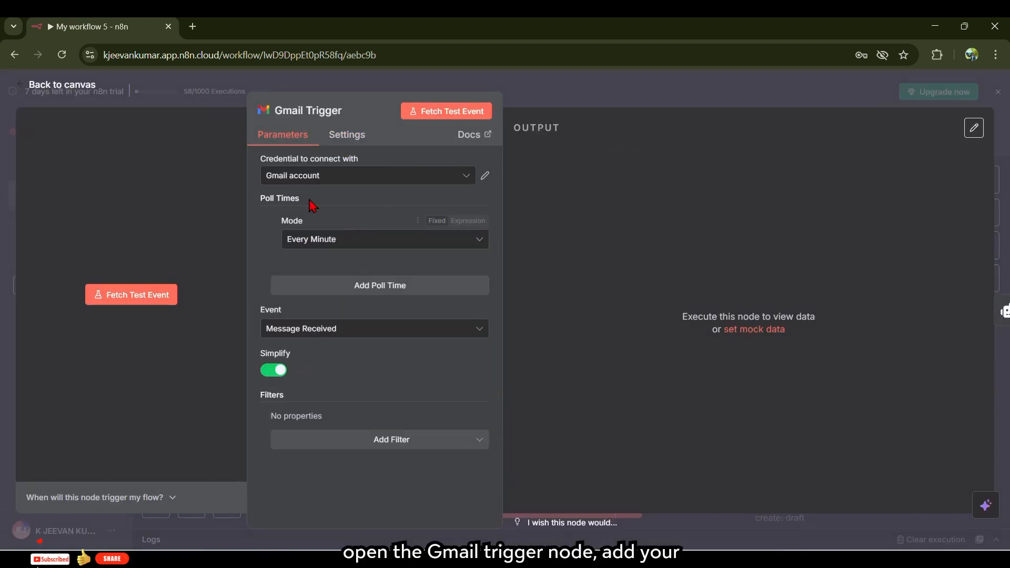
{"action": "left_click", "coordinate": [355, 181]}
{"action": "left_click", "coordinate": [356, 185]}
{"action": "left_click", "coordinate": [382, 241]}
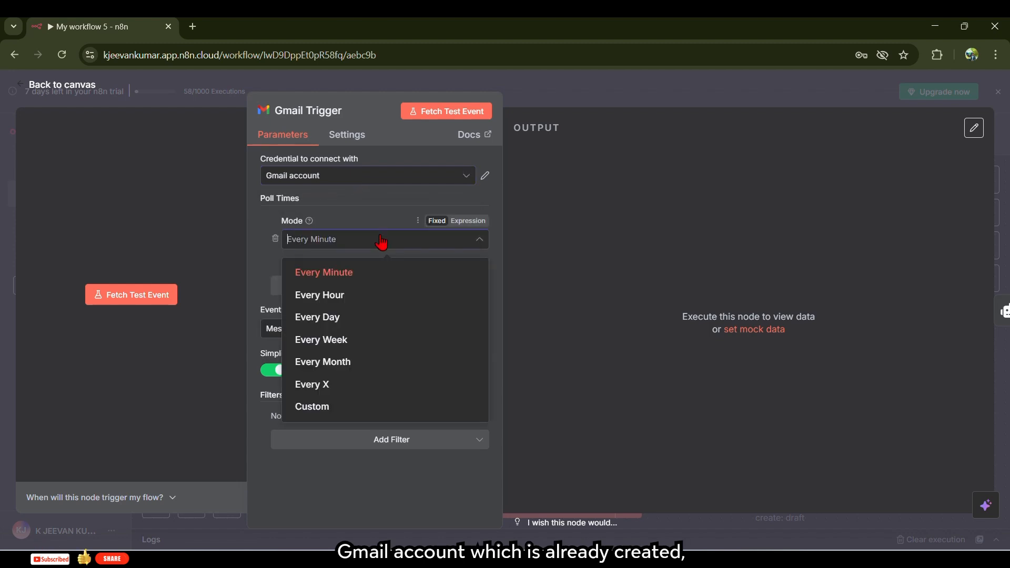
{"action": "left_click", "coordinate": [381, 241]}
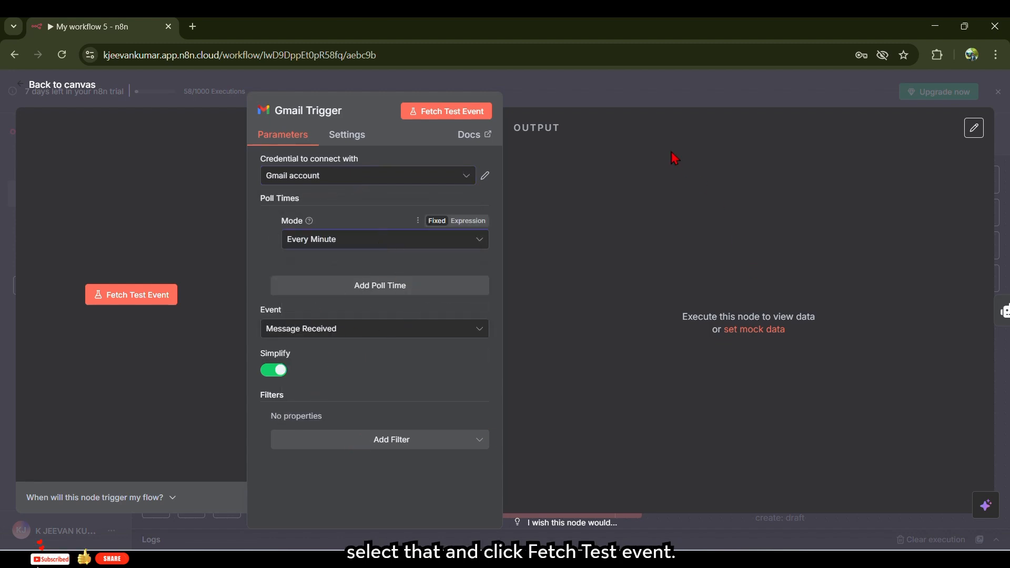
{"action": "left_click", "coordinate": [451, 110]}
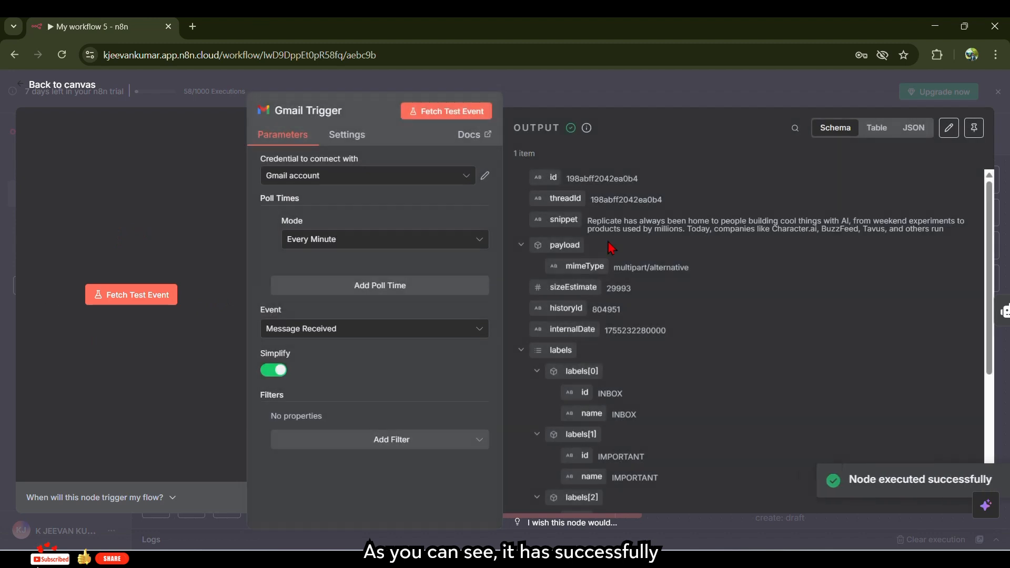
- Inspect the fetched email's snippet and sender, then return to the canvas
{"action": "scroll", "coordinate": [689, 272], "scroll_direction": "down", "scroll_amount": 4}
{"action": "scroll", "coordinate": [703, 282], "scroll_direction": "up", "scroll_amount": 4}
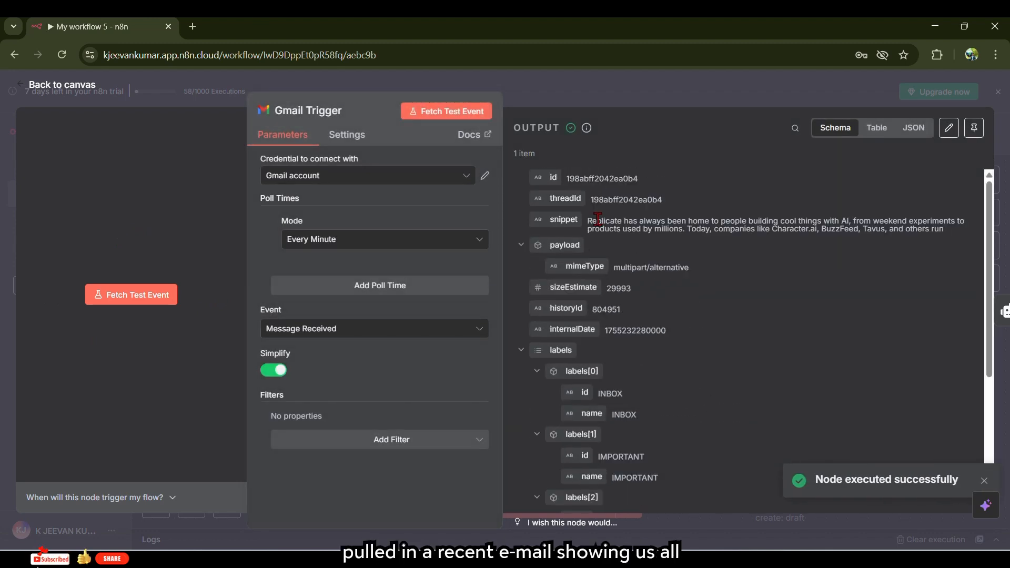
{"action": "left_click_drag", "start_coordinate": [597, 218], "coordinate": [795, 222]}
{"action": "left_click_drag", "start_coordinate": [912, 225], "coordinate": [943, 225]}
{"action": "left_click", "coordinate": [866, 268]}
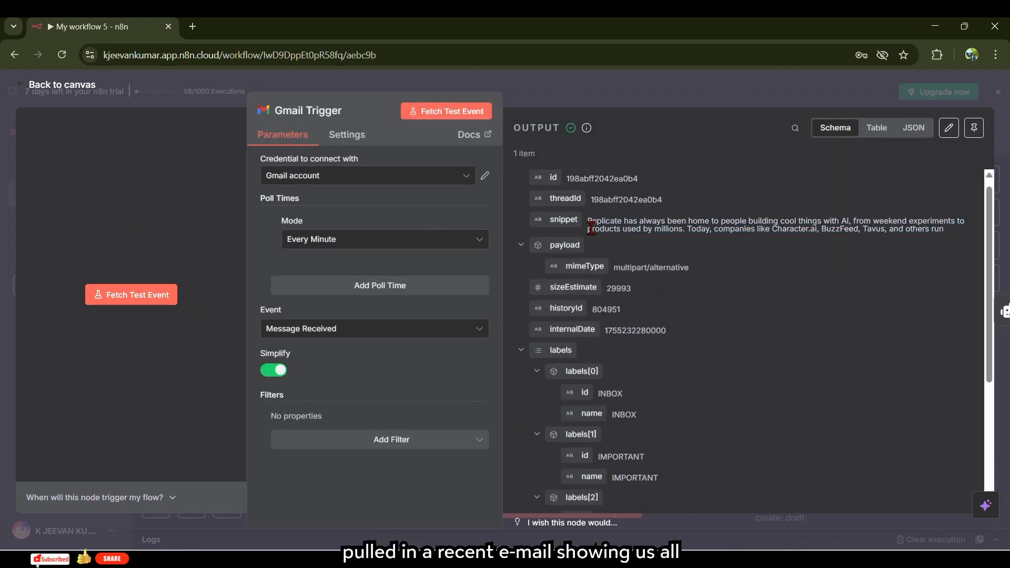
{"action": "scroll", "coordinate": [605, 356], "scroll_direction": "down", "scroll_amount": 4}
{"action": "mouse_move", "coordinate": [580, 406]}
{"action": "left_mouse_down"}
{"action": "mouse_move", "coordinate": [761, 406]}
{"action": "mouse_move", "coordinate": [573, 406]}
{"action": "left_mouse_up"}
{"action": "left_click", "coordinate": [573, 406]}
{"action": "left_click", "coordinate": [293, 82]}
{"action": "scroll", "coordinate": [348, 344], "scroll_direction": "down", "scroll_amount": 3}
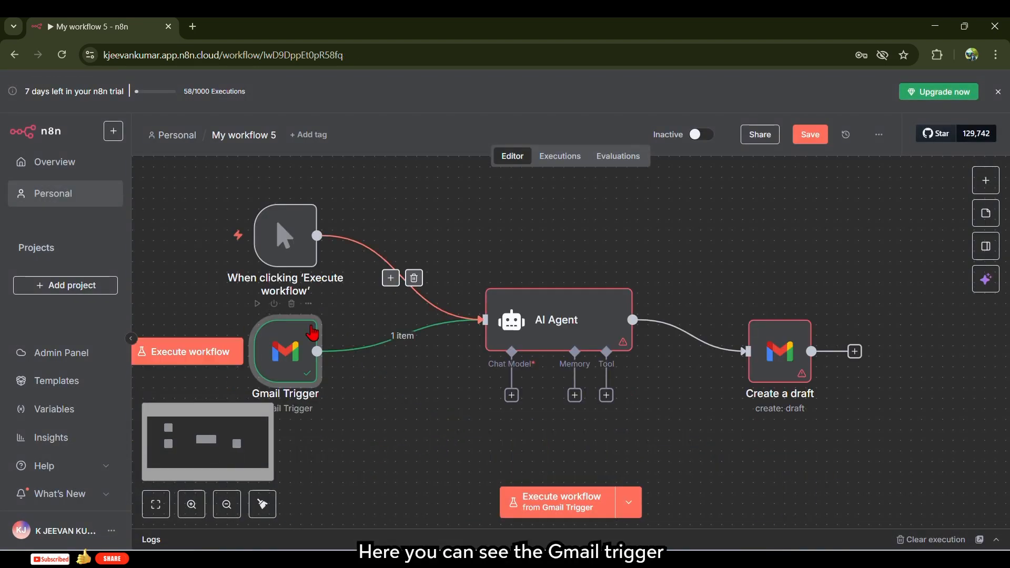
{"action": "scroll", "coordinate": [312, 369], "scroll_direction": "up", "scroll_amount": 3}
{"action": "scroll", "coordinate": [442, 313], "scroll_direction": "down", "scroll_amount": 3}
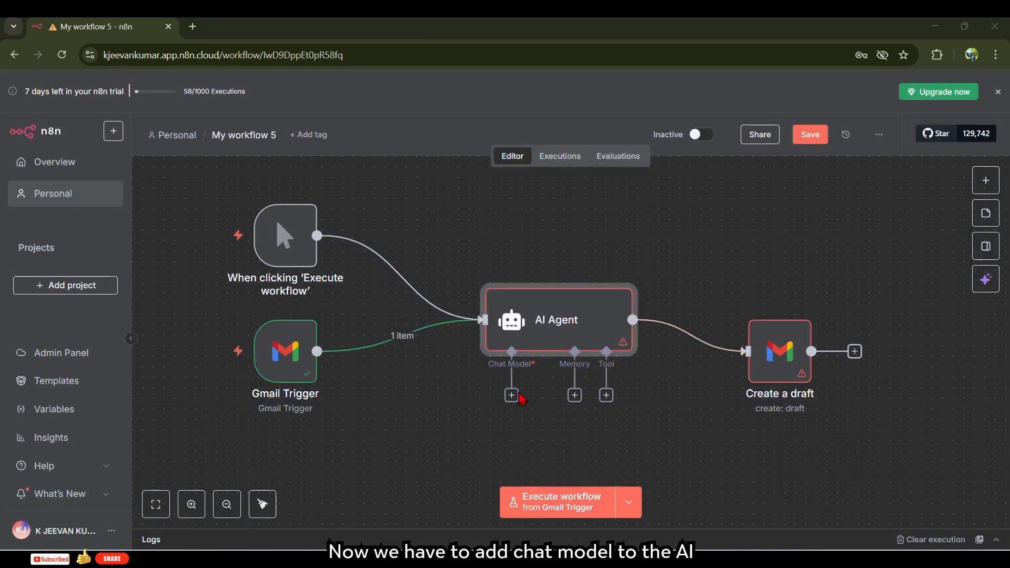
- Attach a Google Gemini Chat Model to the AI Agent using the Gemini API account credential
{"action": "left_click", "coordinate": [512, 396]}
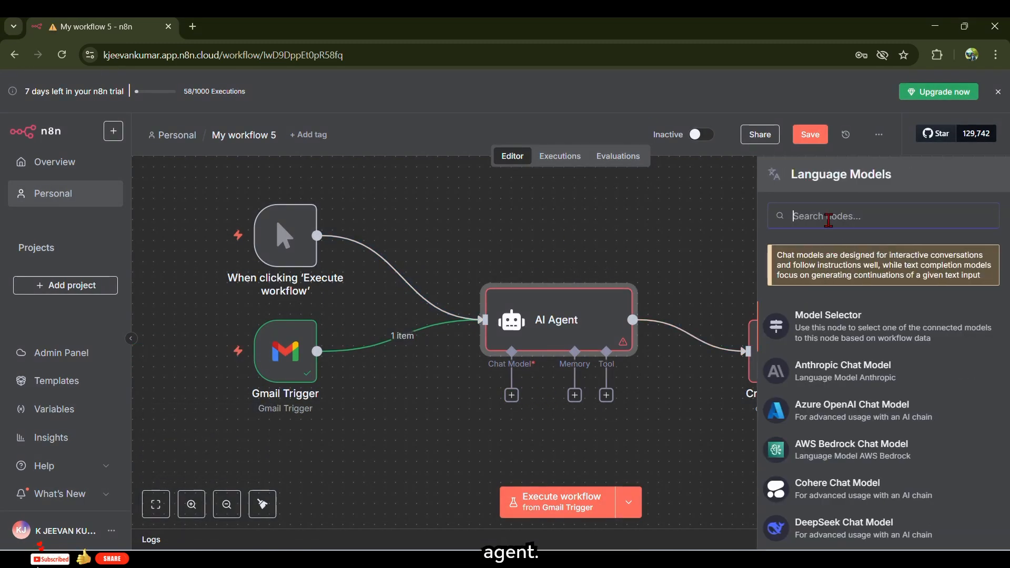
{"action": "type", "text": "gem"}
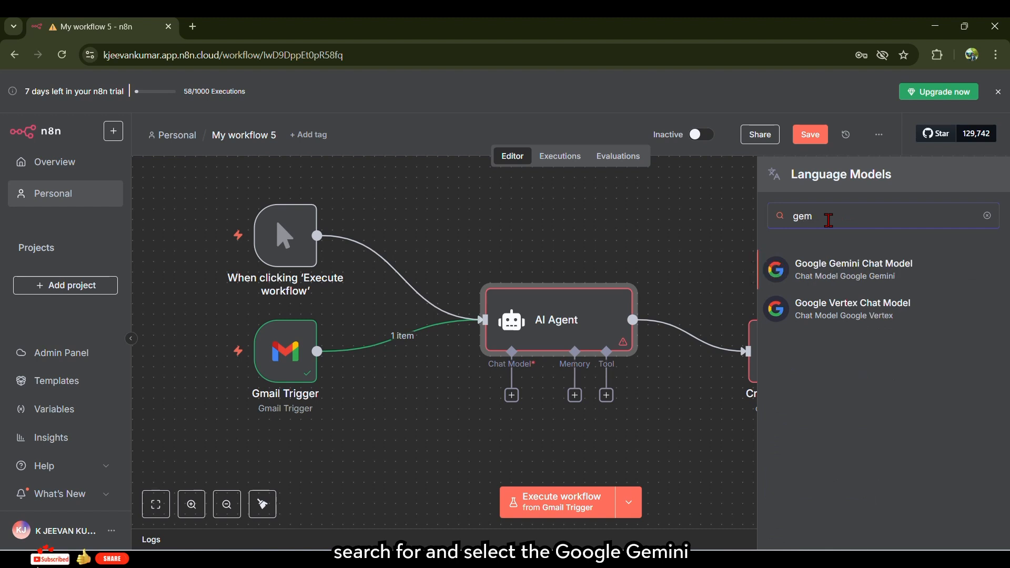
{"action": "left_click", "coordinate": [842, 275]}
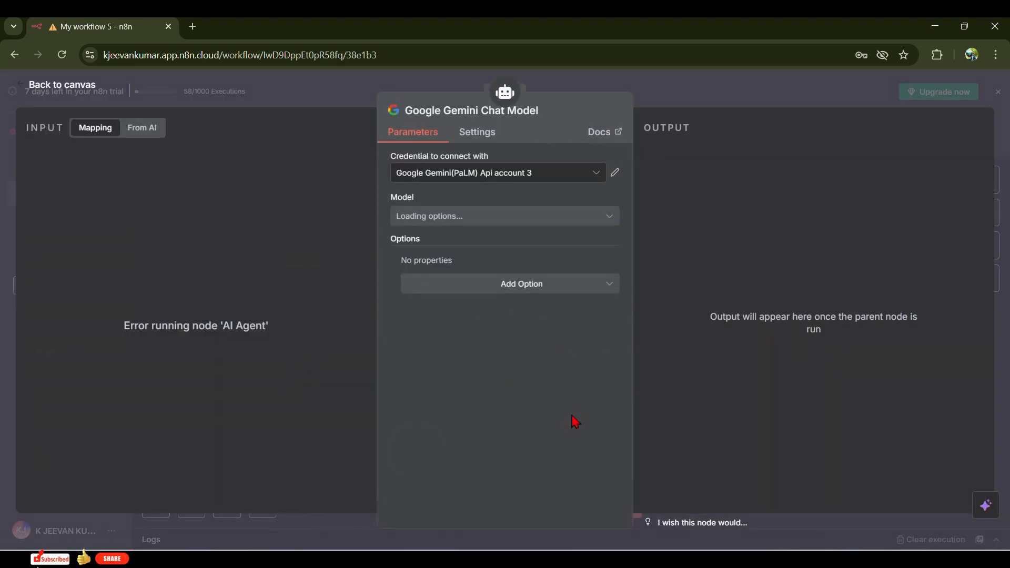
{"action": "left_click", "coordinate": [509, 174]}
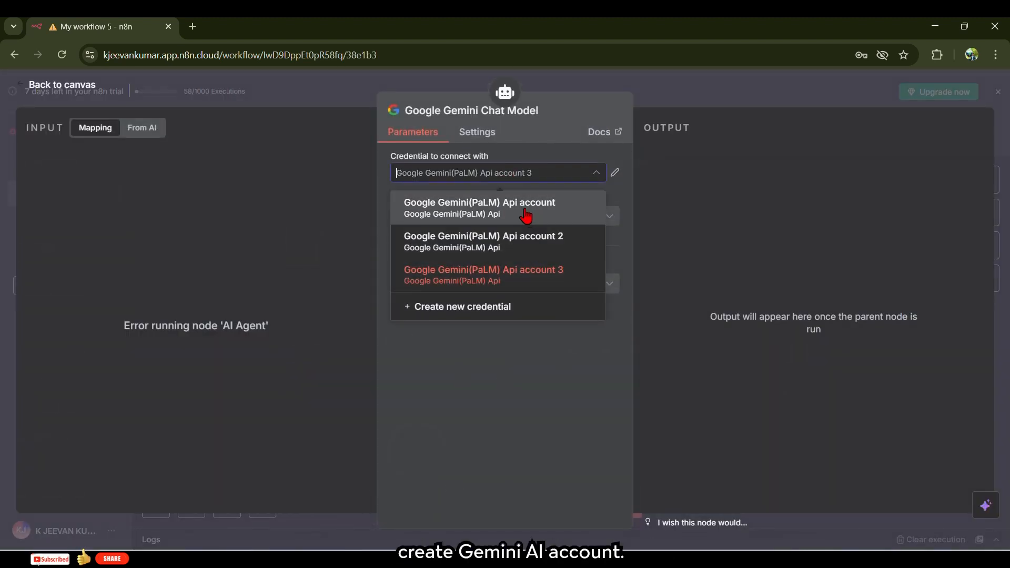
{"action": "left_click", "coordinate": [463, 207]}
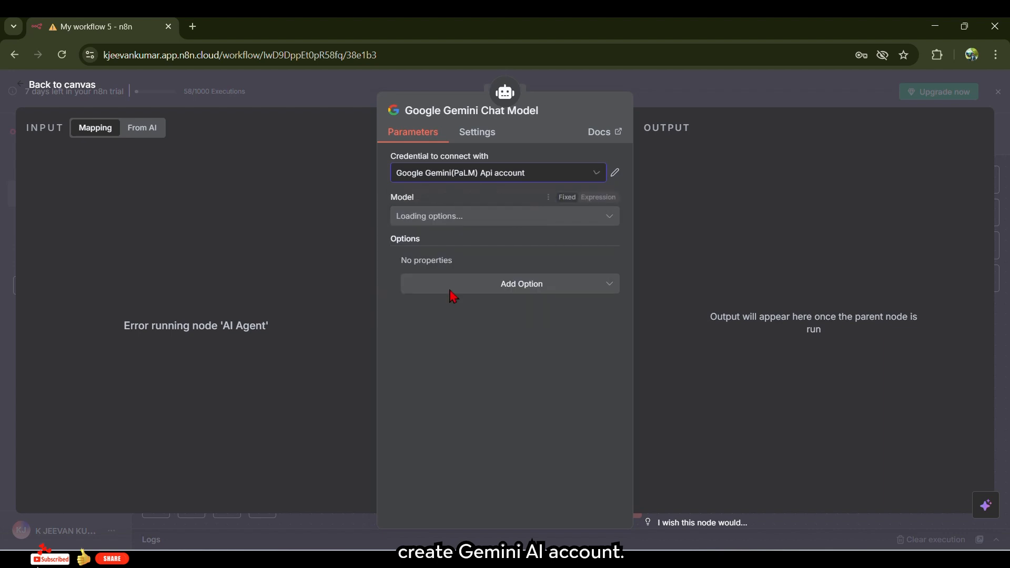
- Start a new Gemini credential and open a blank browser tab to get an API key
{"action": "left_click", "coordinate": [559, 176]}
{"action": "left_click", "coordinate": [470, 311]}
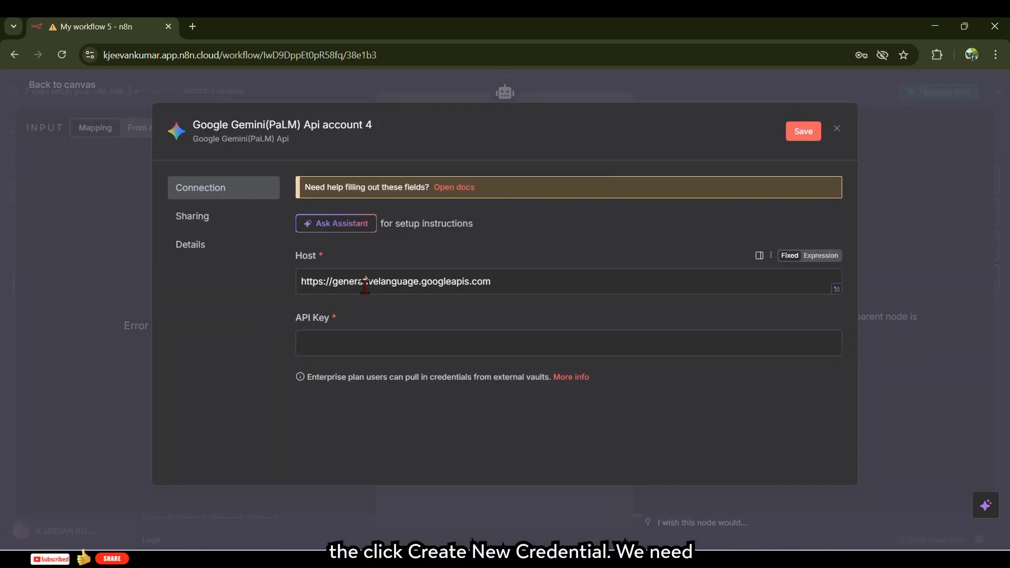
{"action": "left_click", "coordinate": [378, 343]}
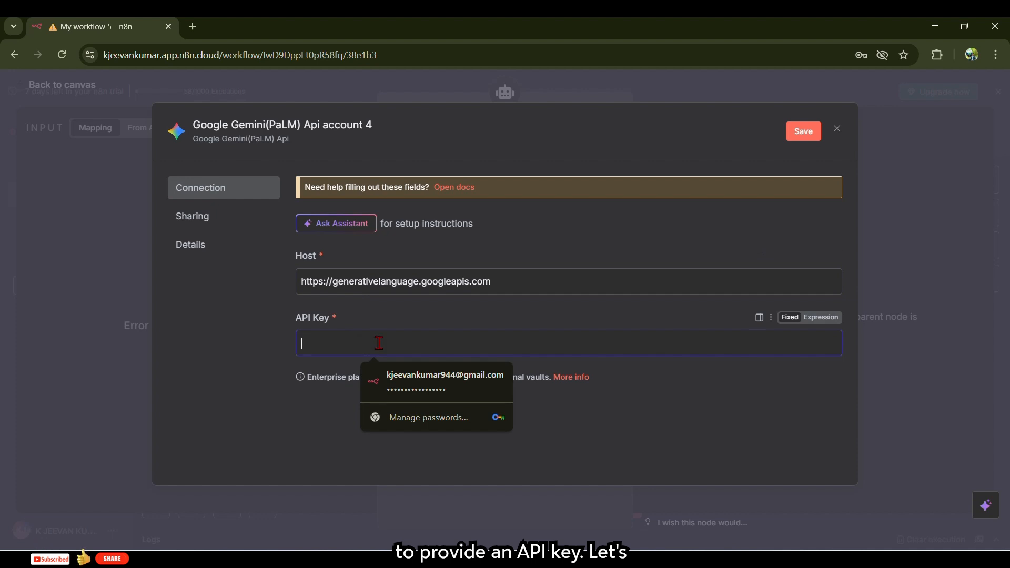
{"action": "left_click", "coordinate": [192, 27]}
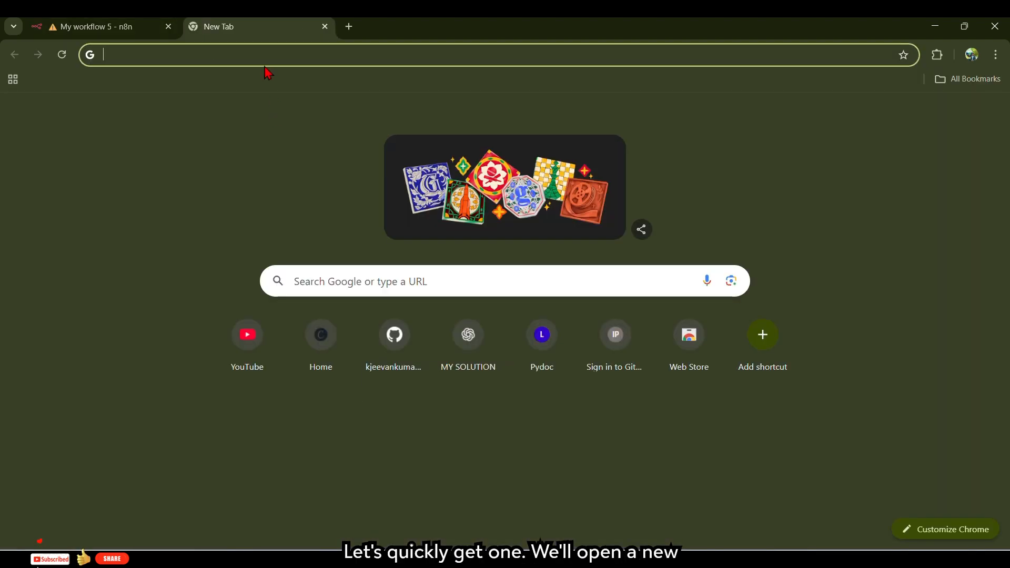
- Search 'gemini api keys' and visit Google AI Studio's Get API key page
{"action": "type", "text": "gemini"}
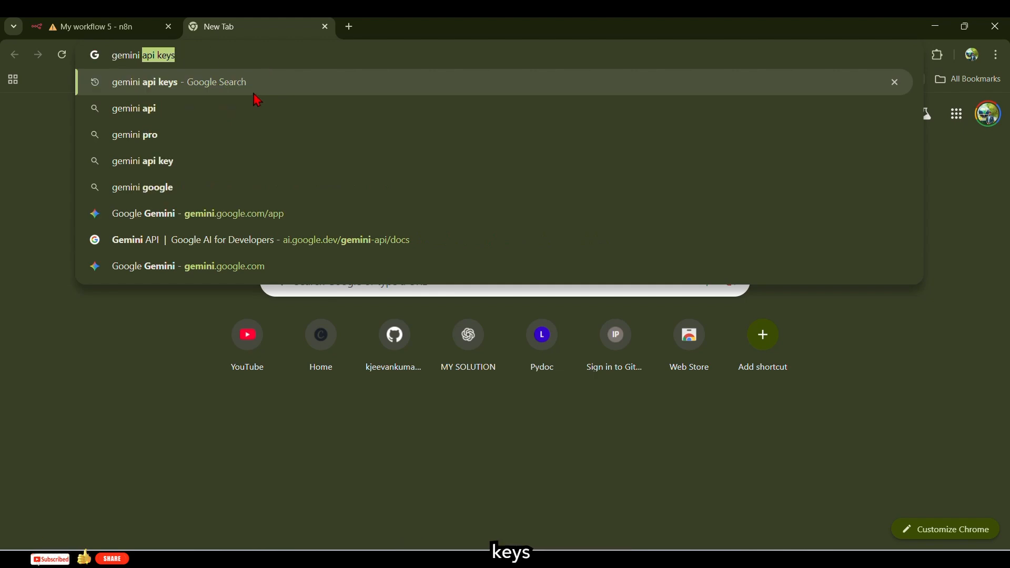
{"action": "left_click", "coordinate": [315, 82]}
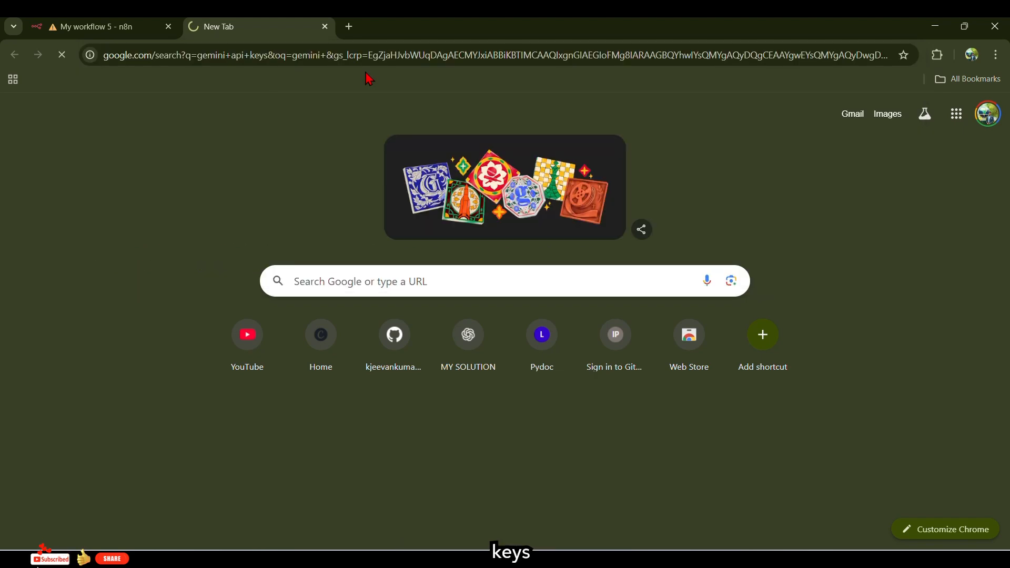
{"action": "left_click", "coordinate": [172, 237]}
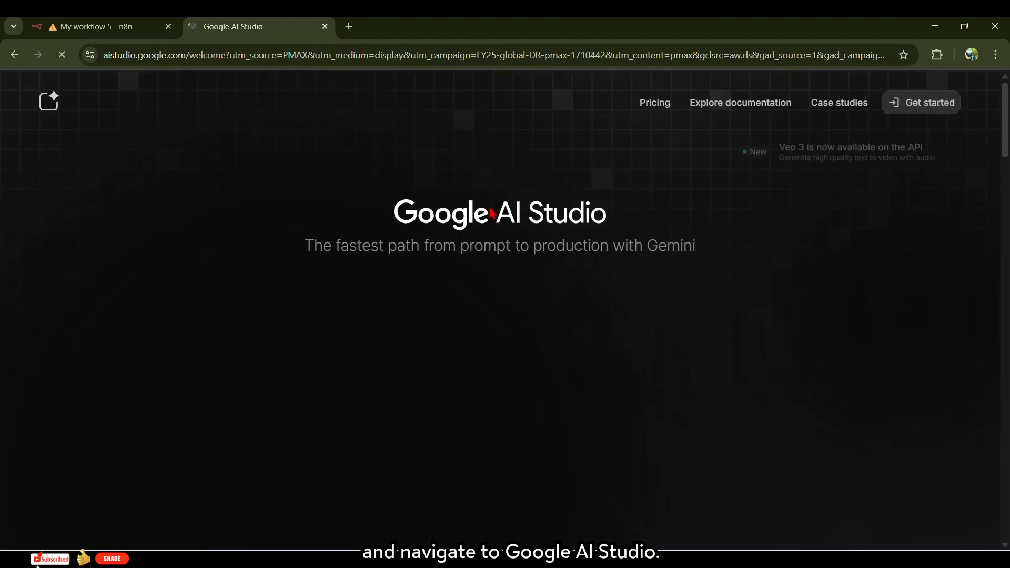
{"action": "scroll", "coordinate": [664, 267], "scroll_direction": "down", "scroll_amount": 10}
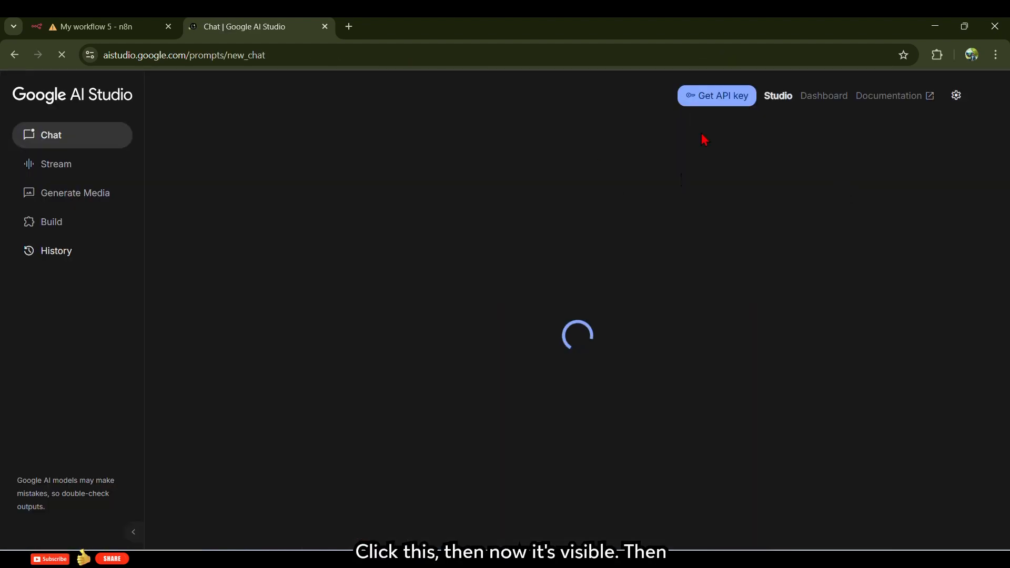
{"action": "left_click", "coordinate": [713, 105]}
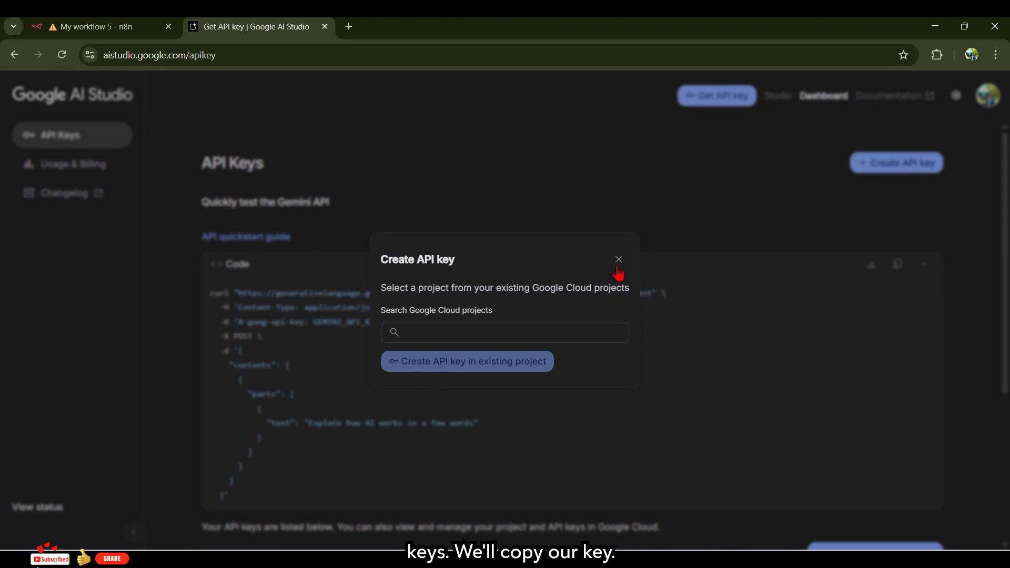
{"action": "left_click", "coordinate": [619, 260]}
- Close AI Studio, discard the unsaved Gemini credential, and close the chat model settings
{"action": "left_click", "coordinate": [325, 26]}
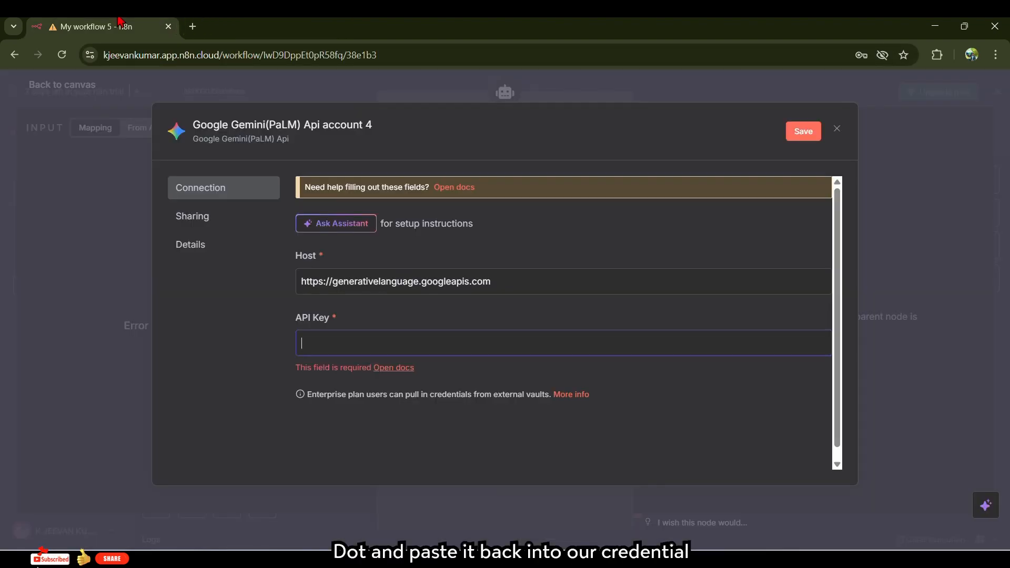
{"action": "left_click", "coordinate": [335, 335]}
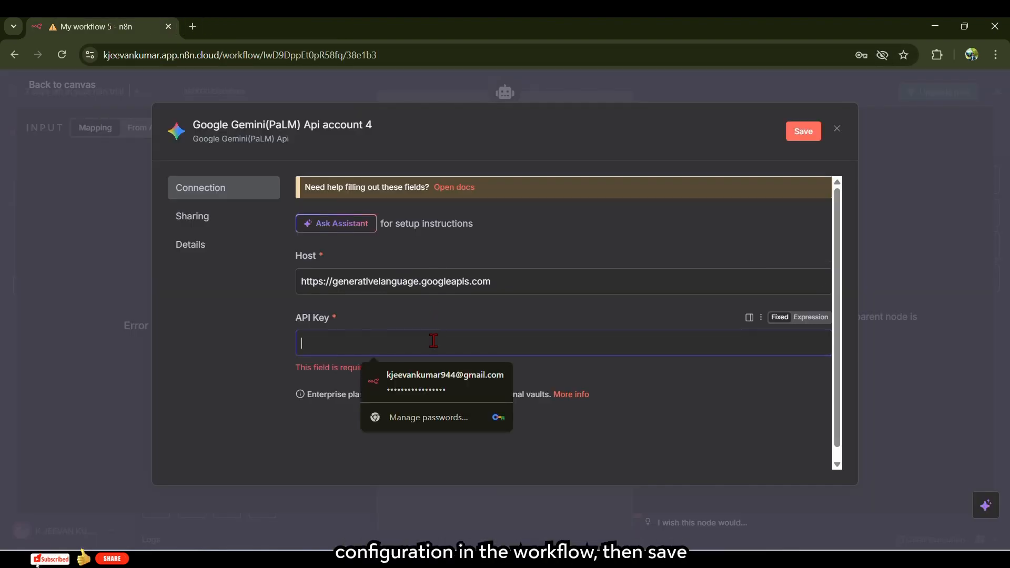
{"action": "left_click", "coordinate": [837, 129]}
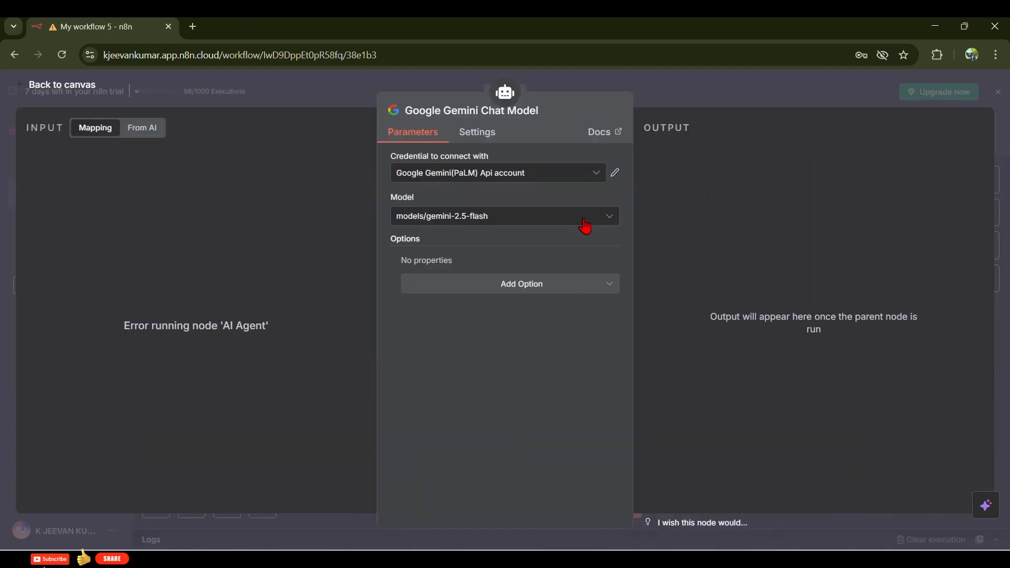
{"action": "key", "text": "Escape"}
{"action": "right_click", "coordinate": [559, 317]}
- Define the AI Agent's user prompt from the email snippet and Subject, then test-run it
{"action": "left_click", "coordinate": [576, 330]}
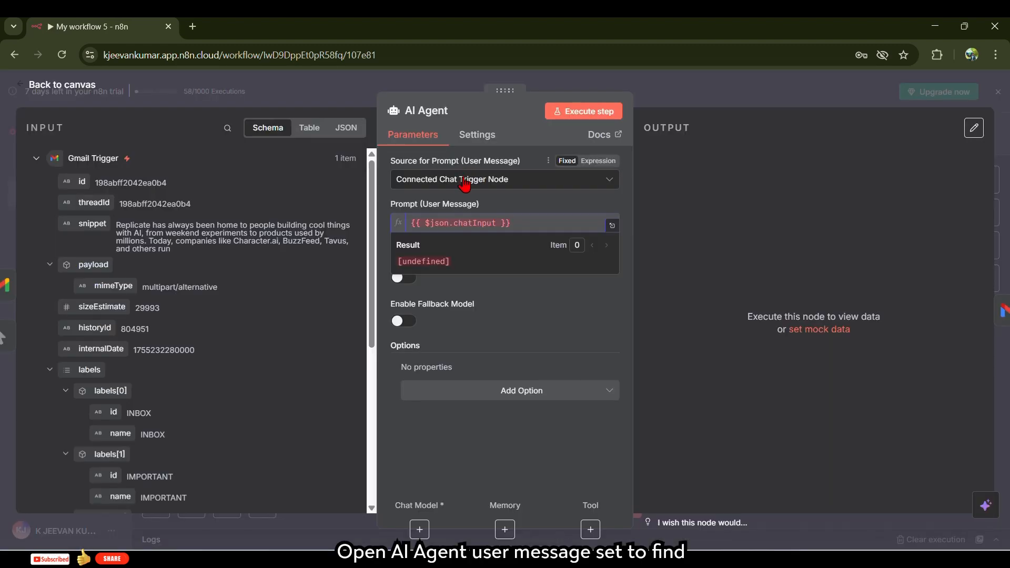
{"action": "left_click", "coordinate": [463, 179]}
{"action": "left_click", "coordinate": [446, 258]}
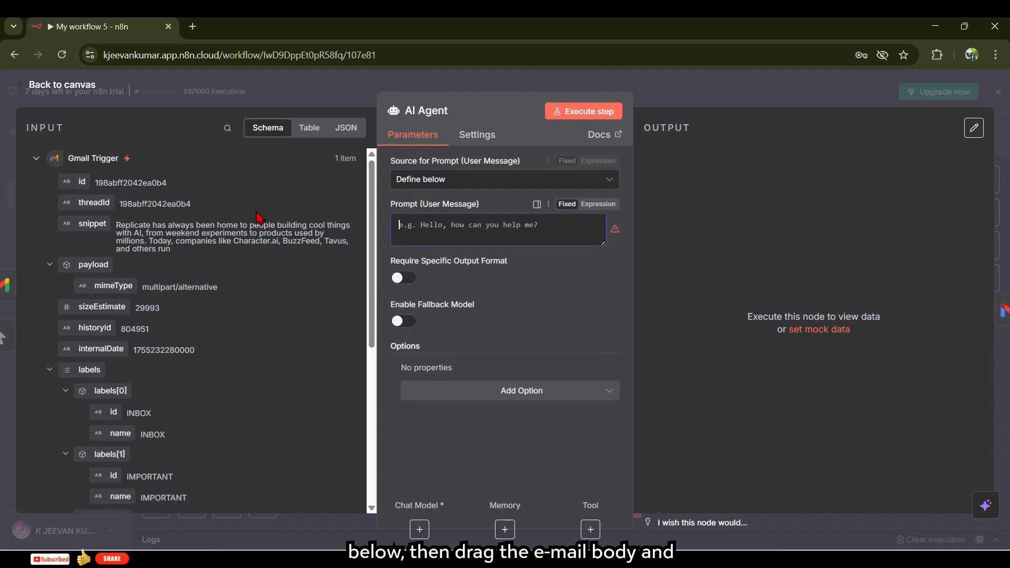
{"action": "left_click_drag", "start_coordinate": [94, 224], "coordinate": [488, 245]}
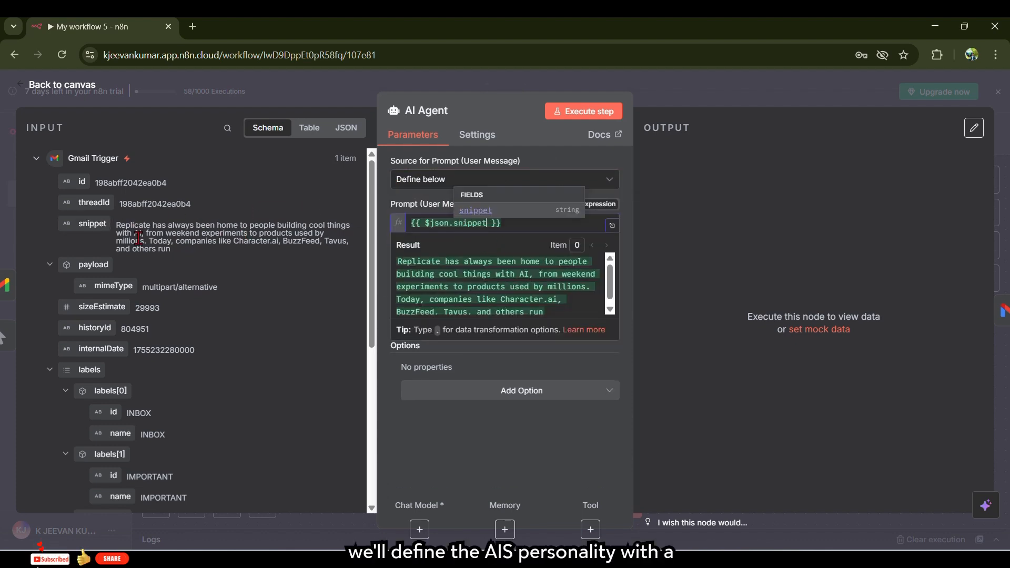
{"action": "scroll", "coordinate": [137, 321], "scroll_direction": "down", "scroll_amount": 5}
{"action": "left_click_drag", "start_coordinate": [93, 419], "coordinate": [537, 236]}
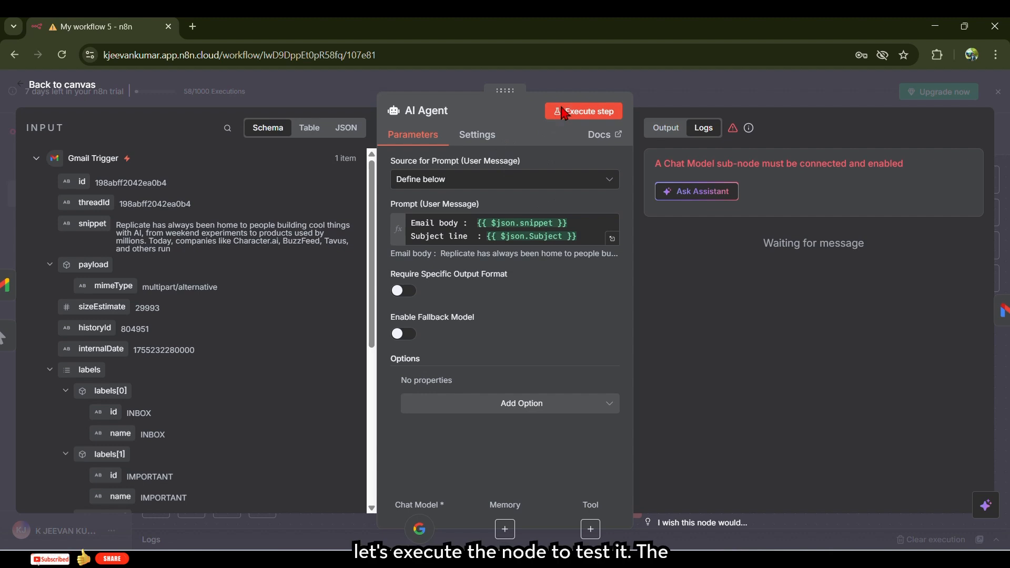
{"action": "left_click", "coordinate": [564, 112]}
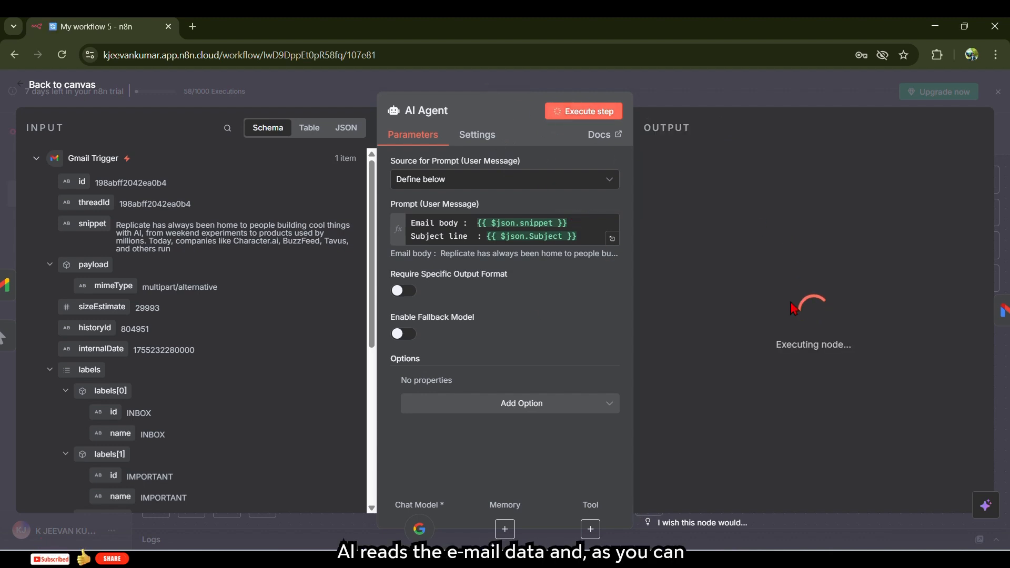
{"action": "left_click", "coordinate": [583, 406]}
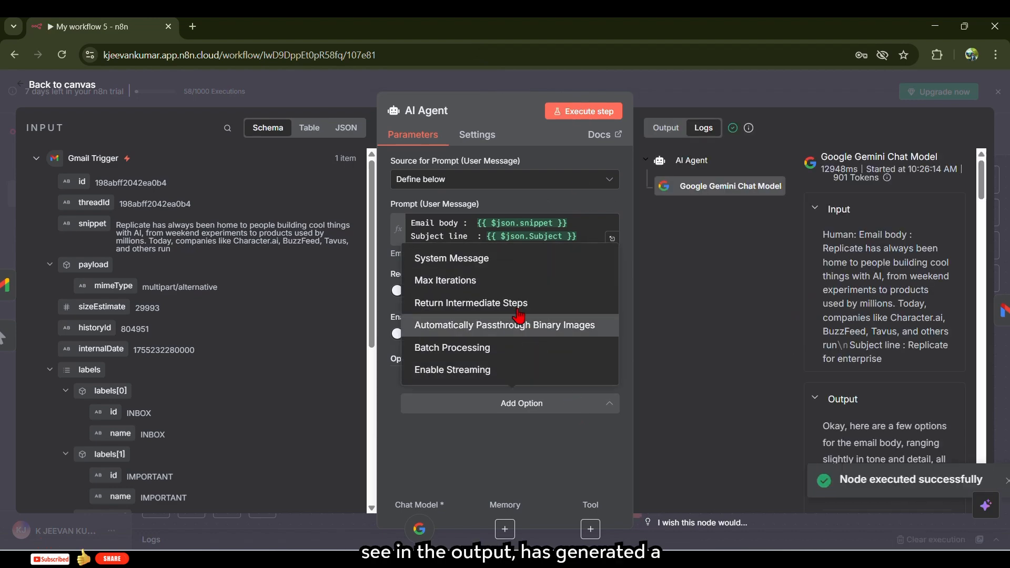
- Add a System Message asking for spartan, professional, friendly reply drafts with a signature
{"action": "scroll", "coordinate": [882, 315], "scroll_direction": "down", "scroll_amount": 5}
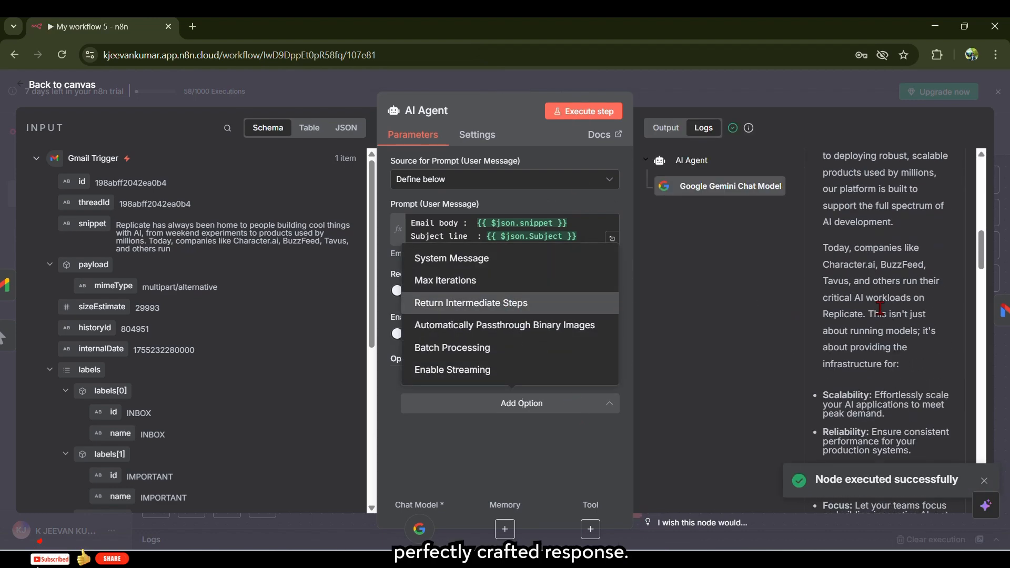
{"action": "scroll", "coordinate": [879, 308], "scroll_direction": "up", "scroll_amount": 15}
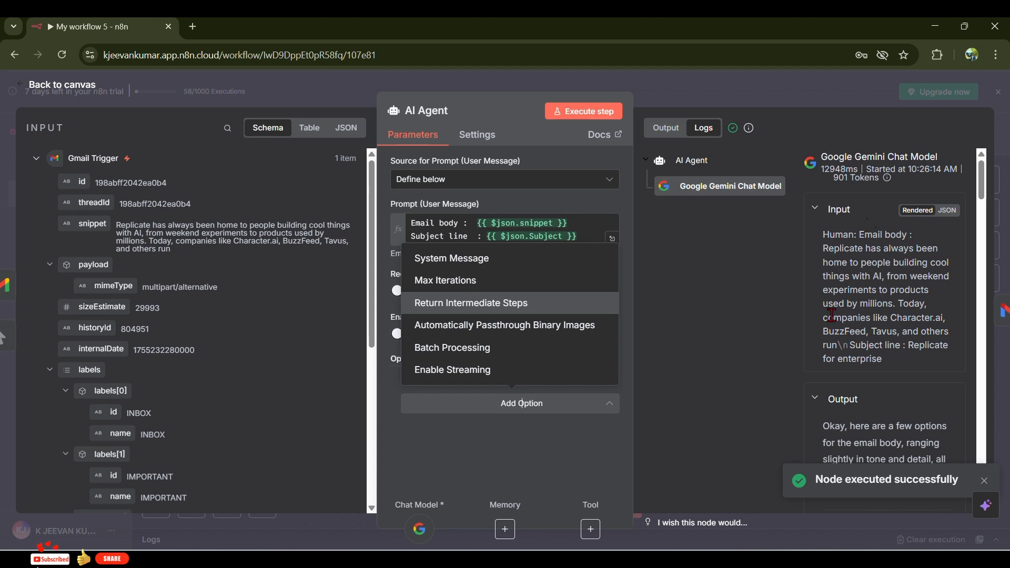
{"action": "left_click", "coordinate": [459, 267]}
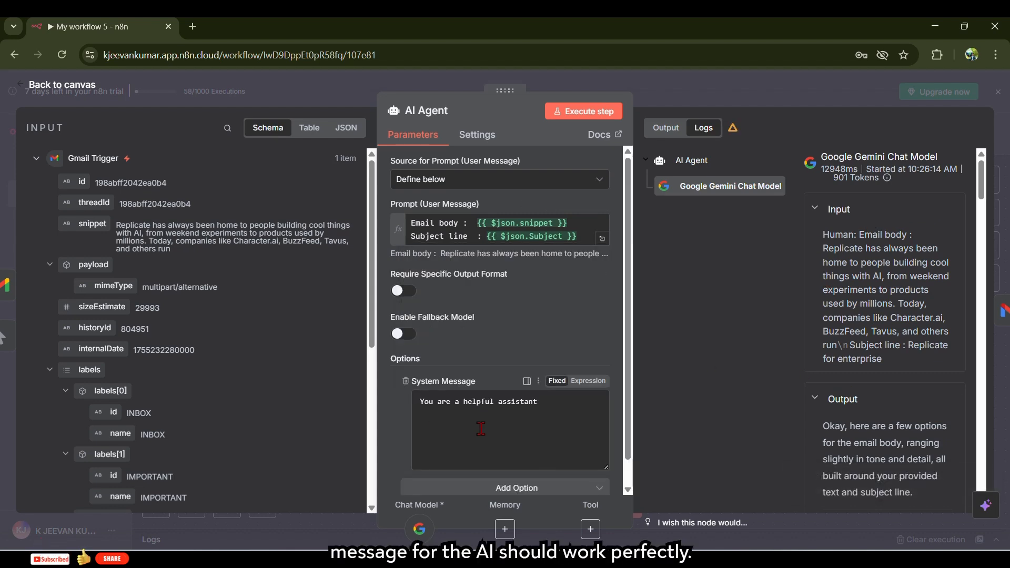
{"action": "left_click", "coordinate": [547, 408]}
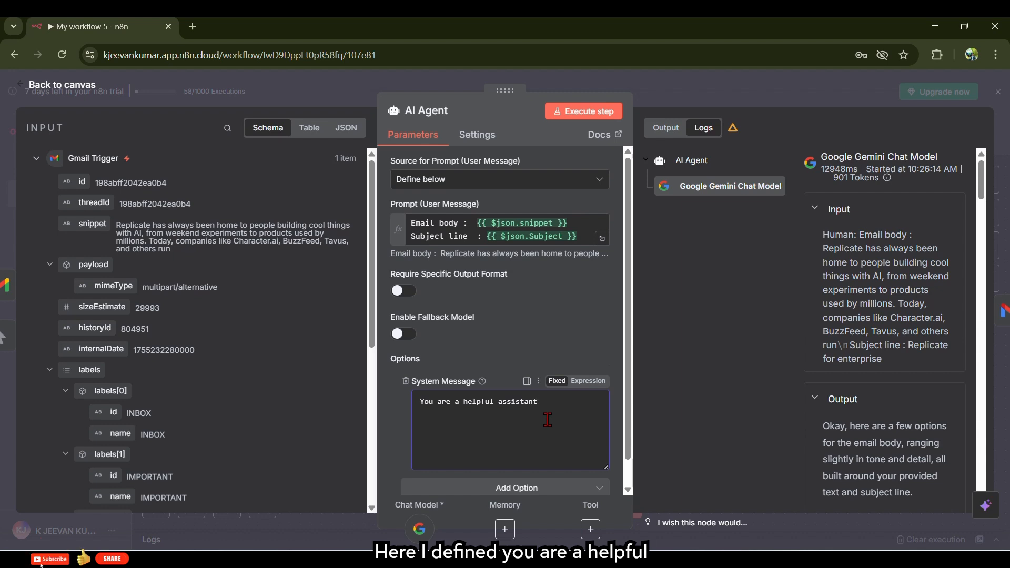
{"action": "left_click_drag", "start_coordinate": [420, 402], "coordinate": [599, 426]}
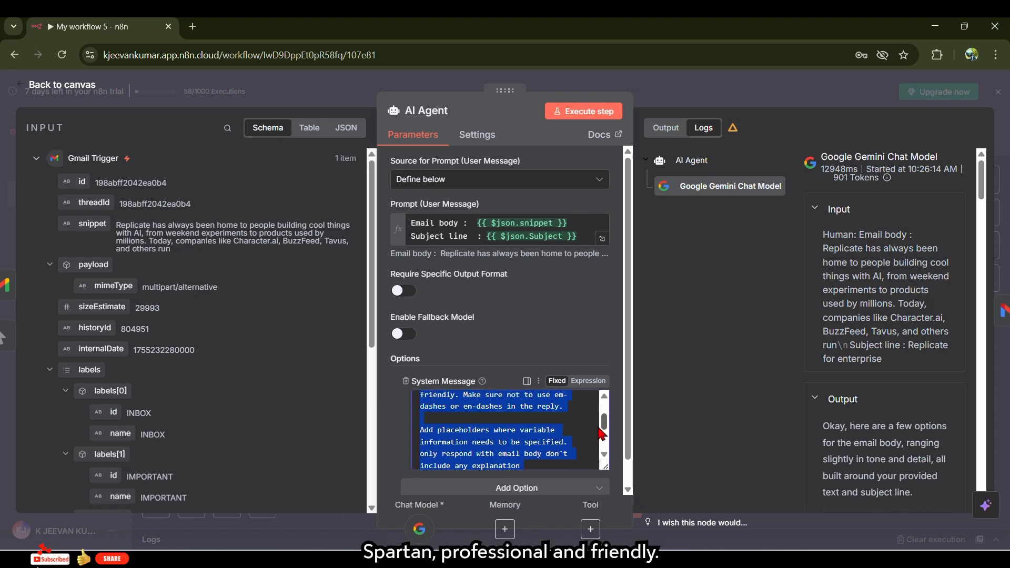
{"action": "left_click", "coordinate": [533, 442]}
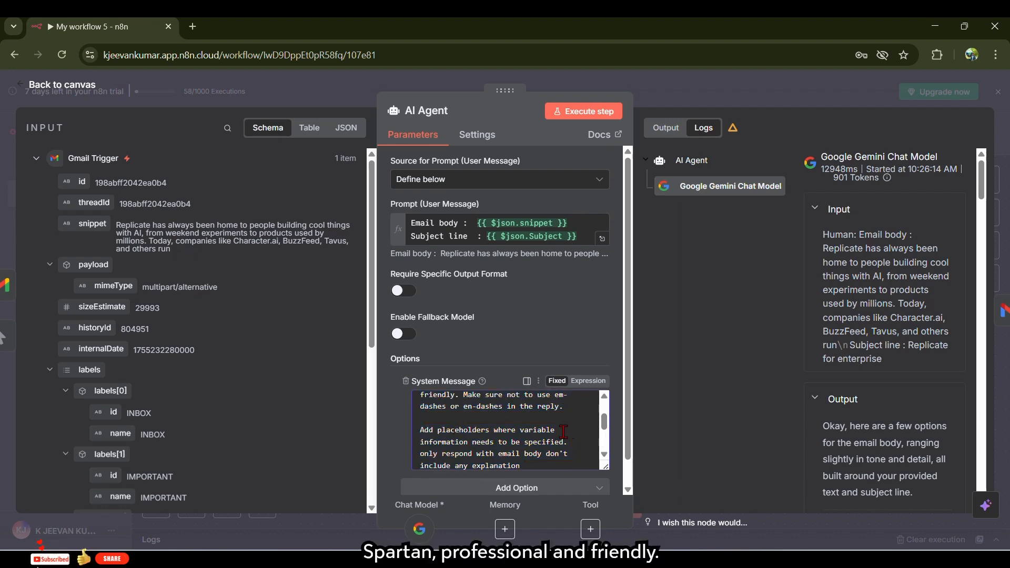
{"action": "left_click_drag", "start_coordinate": [602, 426], "coordinate": [602, 431]}
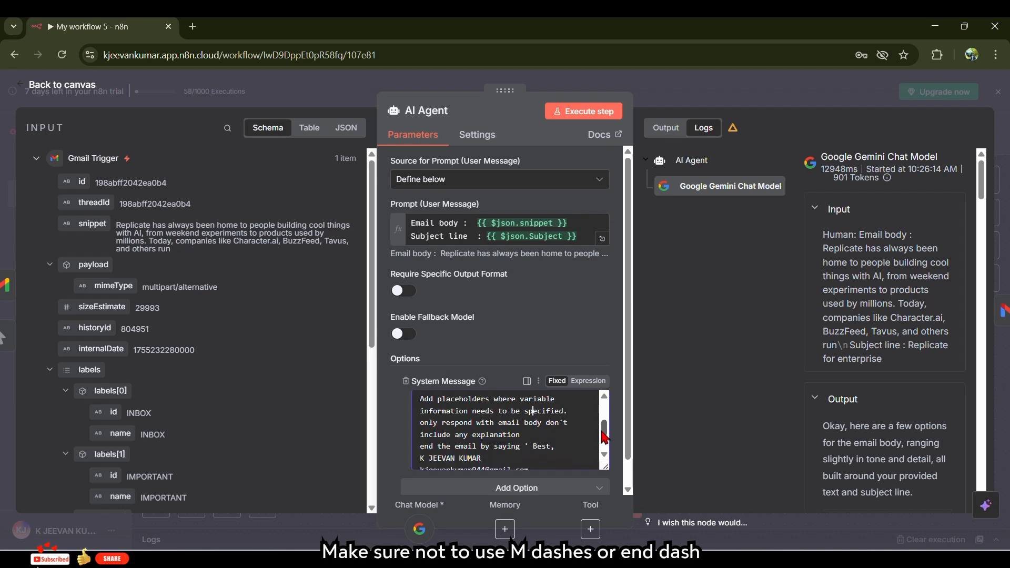
{"action": "left_click_drag", "start_coordinate": [420, 435], "coordinate": [543, 451]}
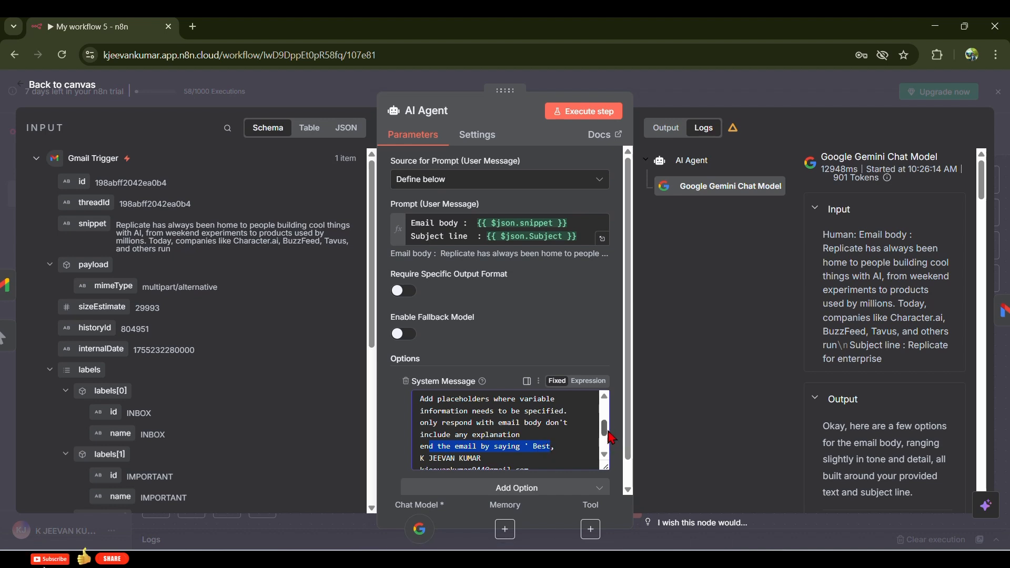
{"action": "scroll", "coordinate": [610, 435], "scroll_direction": "down", "scroll_amount": 2}
- Rerun the AI Agent, check the signed reply it generates, and return to the canvas
{"action": "left_click", "coordinate": [584, 111]}
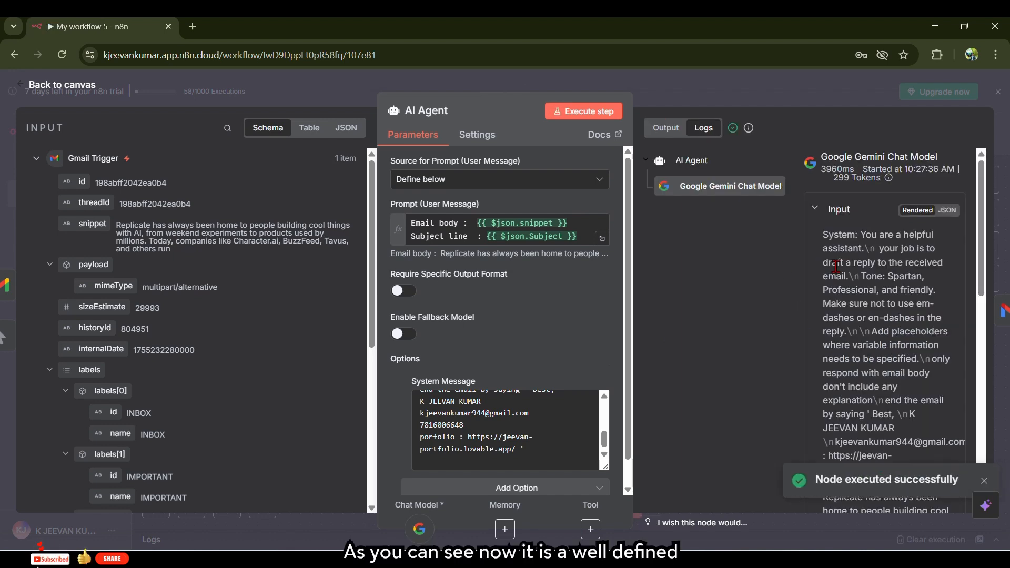
{"action": "scroll", "coordinate": [897, 294], "scroll_direction": "down", "scroll_amount": 10}
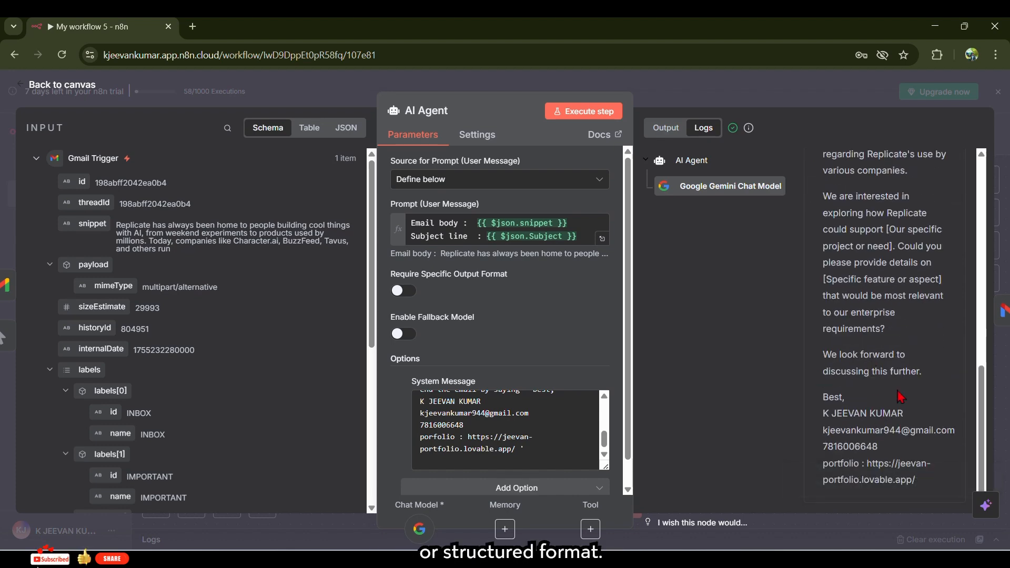
{"action": "left_click_drag", "start_coordinate": [825, 398], "coordinate": [969, 504]}
{"action": "left_click", "coordinate": [678, 80]}
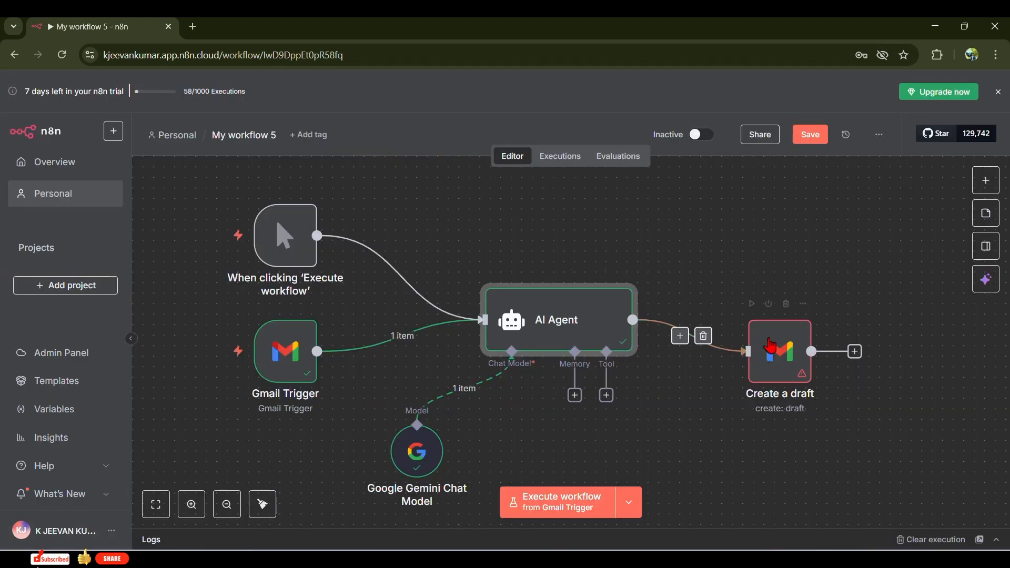
- Set the Create a draft subject to the Gmail Trigger's Subject, keeping the Gmail account credential
{"action": "right_click", "coordinate": [775, 363]}
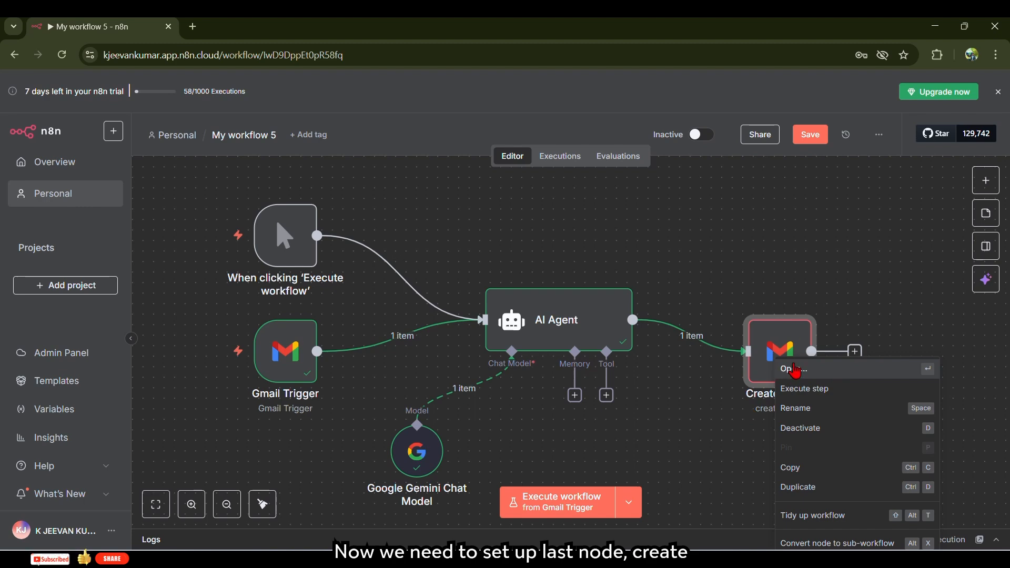
{"action": "left_click", "coordinate": [795, 370]}
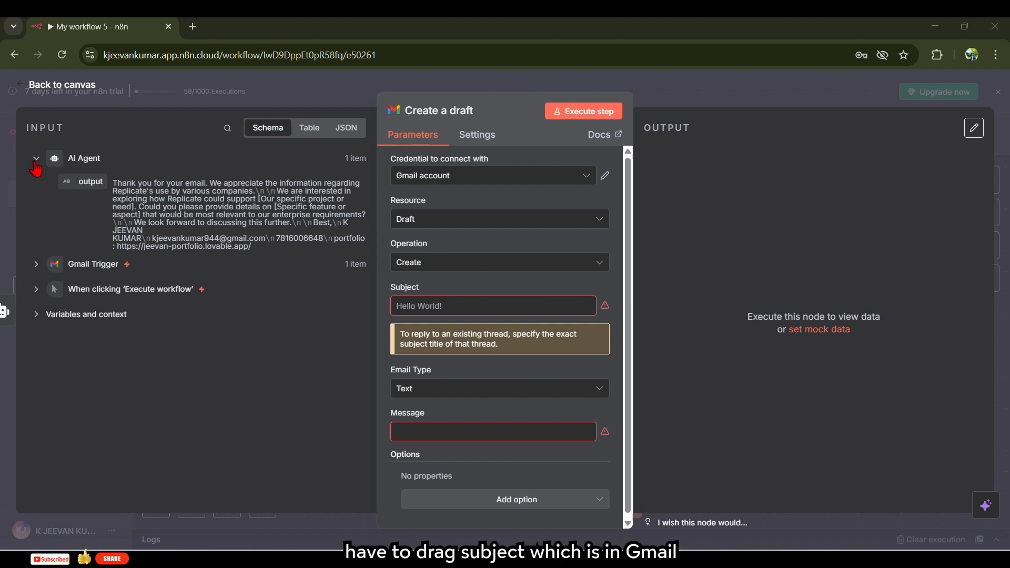
{"action": "left_click", "coordinate": [36, 264]}
{"action": "scroll", "coordinate": [164, 355], "scroll_direction": "down", "scroll_amount": 5}
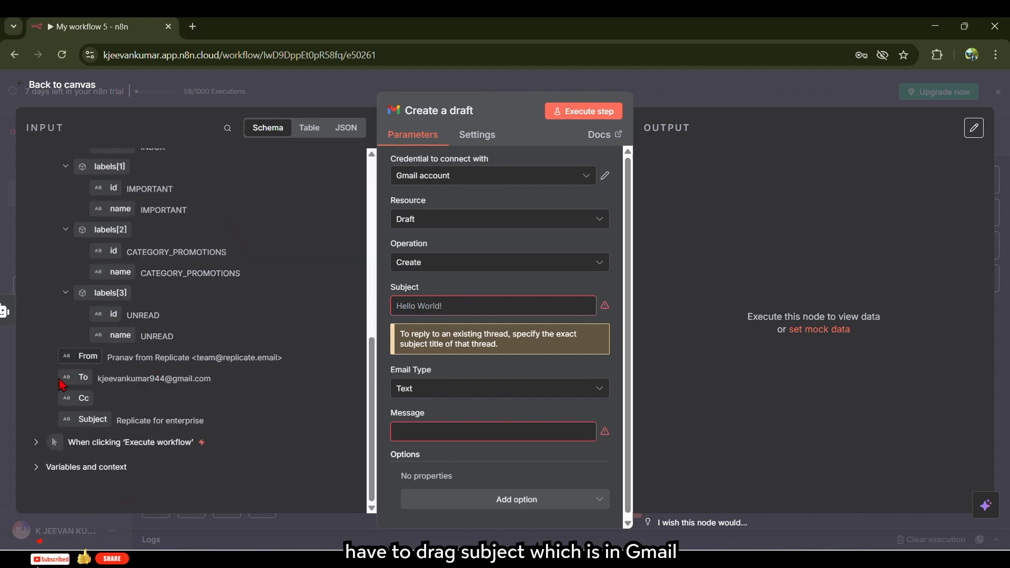
{"action": "left_click_drag", "start_coordinate": [90, 424], "coordinate": [437, 307]}
{"action": "scroll", "coordinate": [466, 350], "scroll_direction": "down", "scroll_amount": 1}
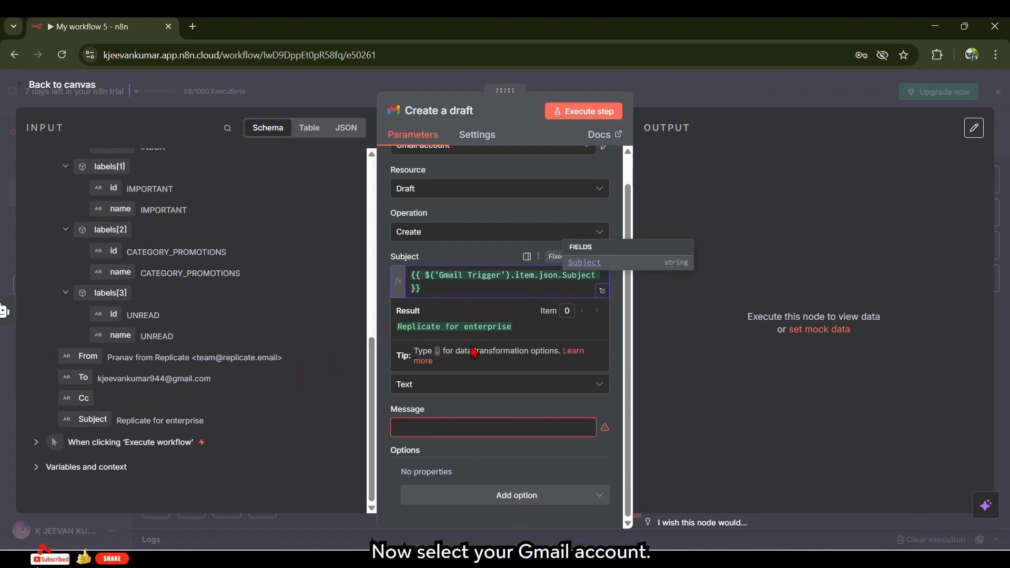
{"action": "scroll", "coordinate": [469, 353], "scroll_direction": "up", "scroll_amount": 1}
{"action": "left_click", "coordinate": [480, 182]}
{"action": "left_click", "coordinate": [475, 202]}
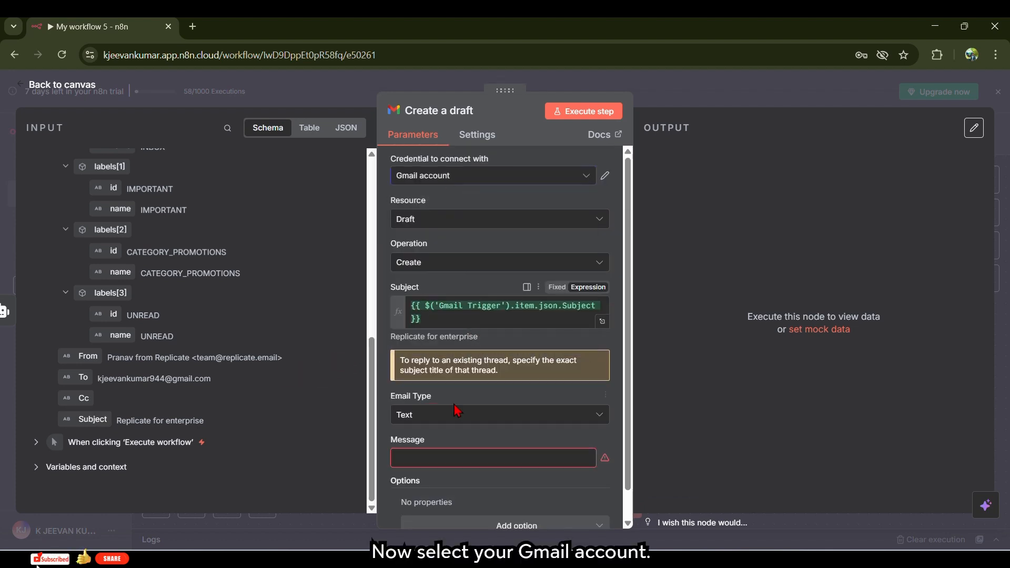
- Fill the draft message with the AI Agent's output
{"action": "left_click", "coordinate": [429, 458]}
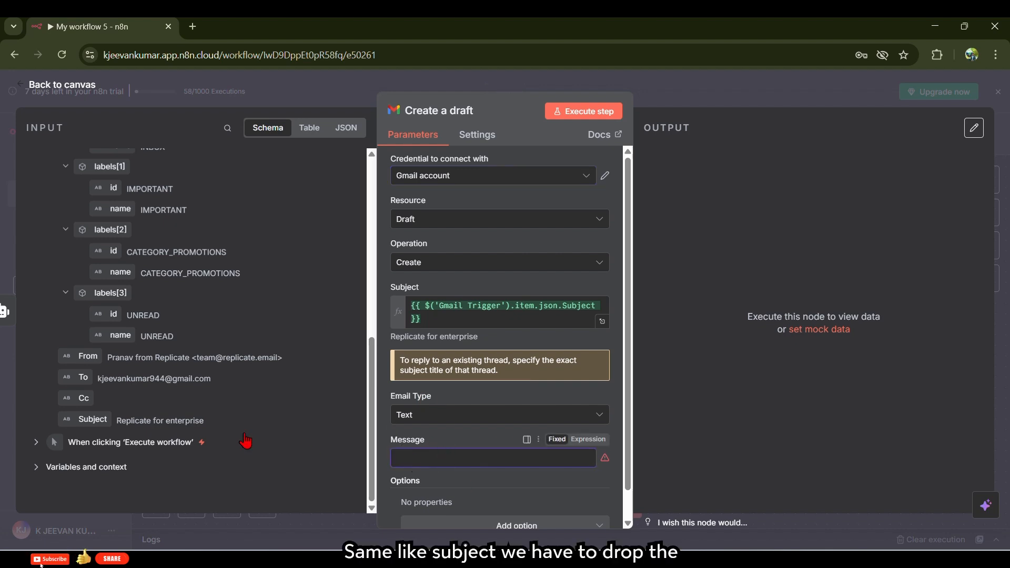
{"action": "scroll", "coordinate": [106, 221], "scroll_direction": "up", "scroll_amount": 8}
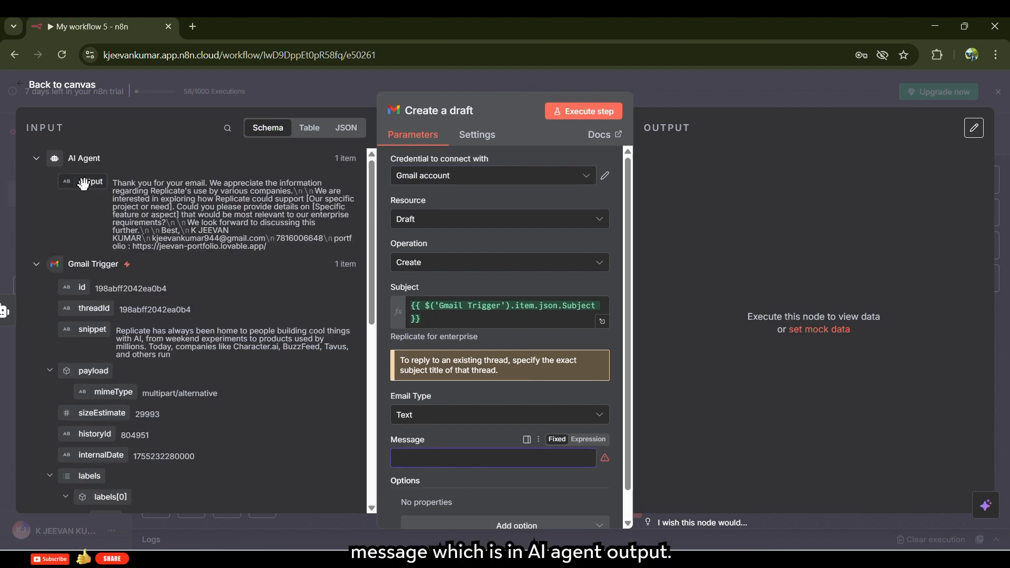
{"action": "left_click_drag", "start_coordinate": [83, 183], "coordinate": [453, 458]}
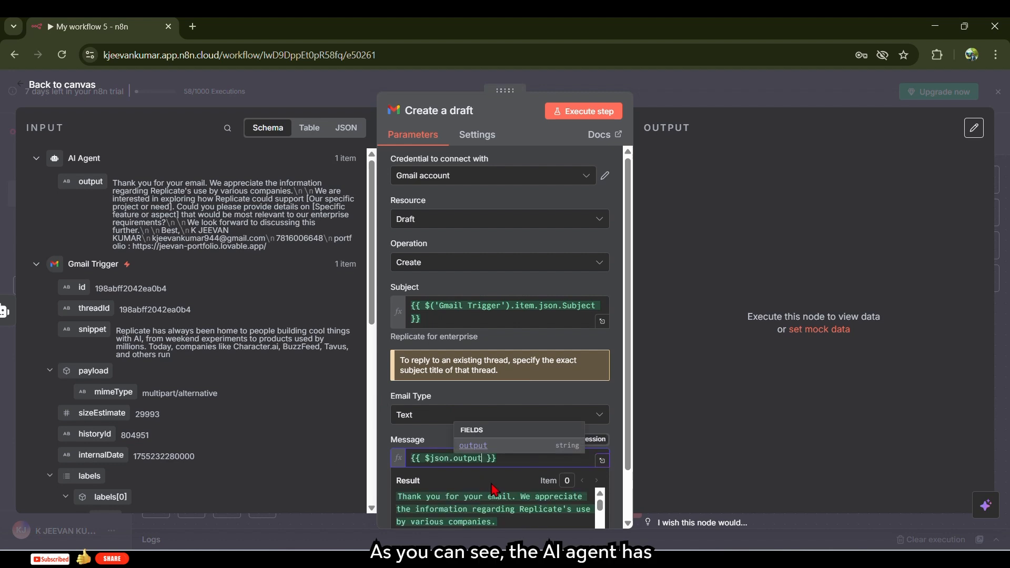
{"action": "scroll", "coordinate": [494, 488], "scroll_direction": "down", "scroll_amount": 2}
{"action": "scroll", "coordinate": [473, 456], "scroll_direction": "down", "scroll_amount": 4}
{"action": "scroll", "coordinate": [489, 458], "scroll_direction": "up", "scroll_amount": 4}
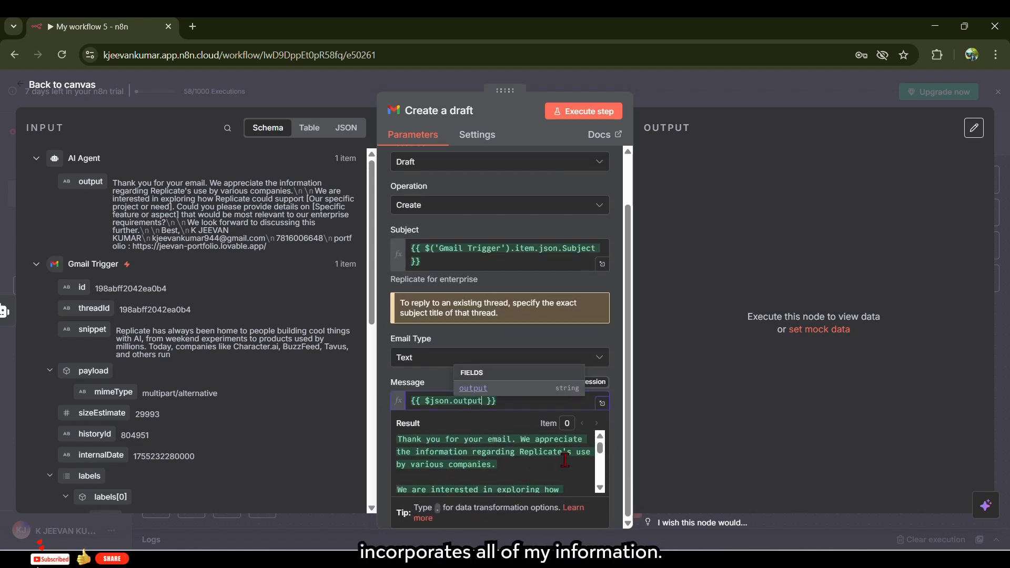
{"action": "scroll", "coordinate": [559, 460], "scroll_direction": "down", "scroll_amount": 5}
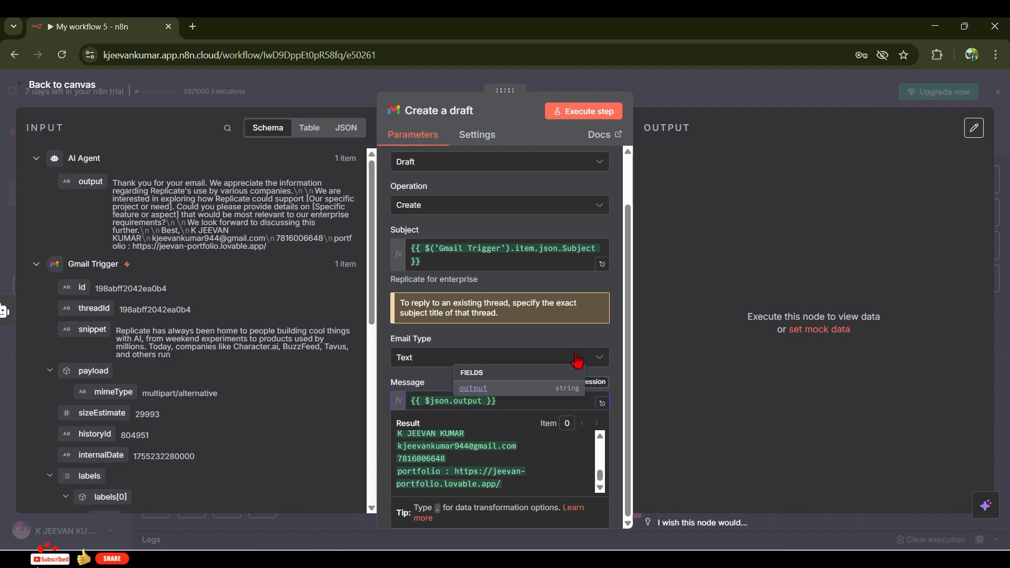
{"action": "left_click", "coordinate": [698, 336]}
- Run Create a draft and find the 'Replicate for enterprise' reply in Gmail Drafts
{"action": "left_click", "coordinate": [569, 115]}
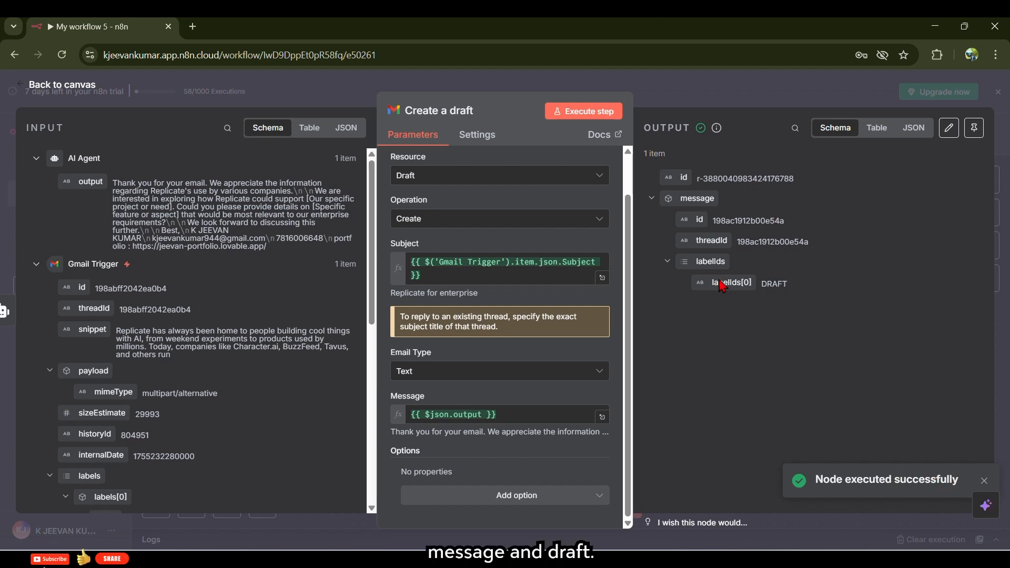
{"action": "left_click", "coordinate": [193, 27]}
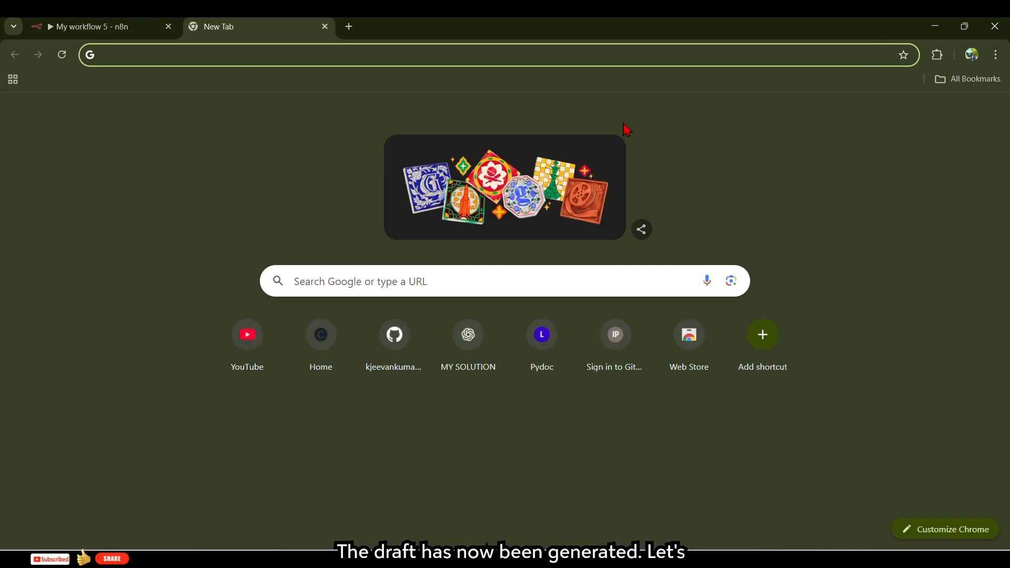
{"action": "left_click", "coordinate": [853, 115]}
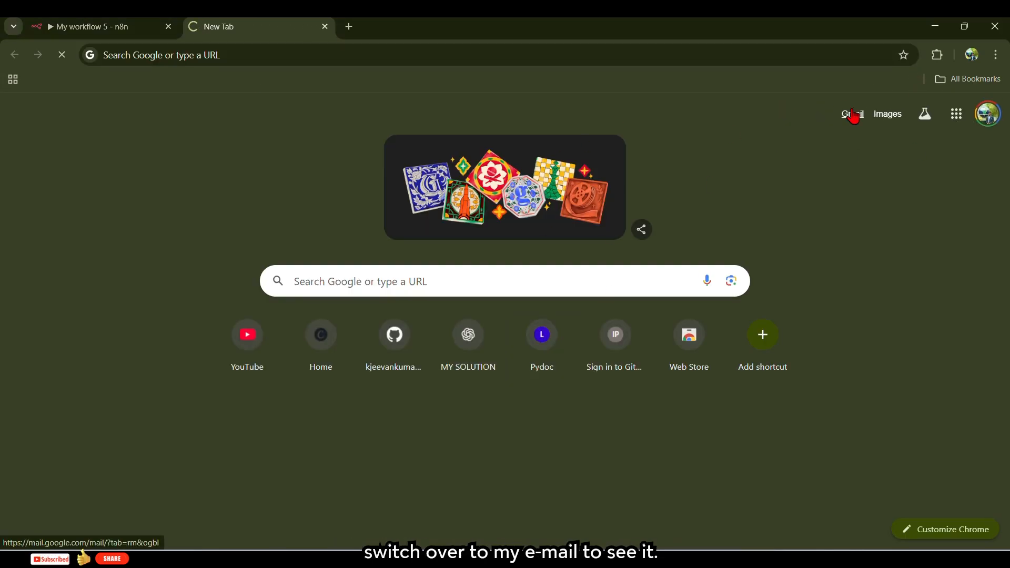
{"action": "left_click", "coordinate": [23, 260]}
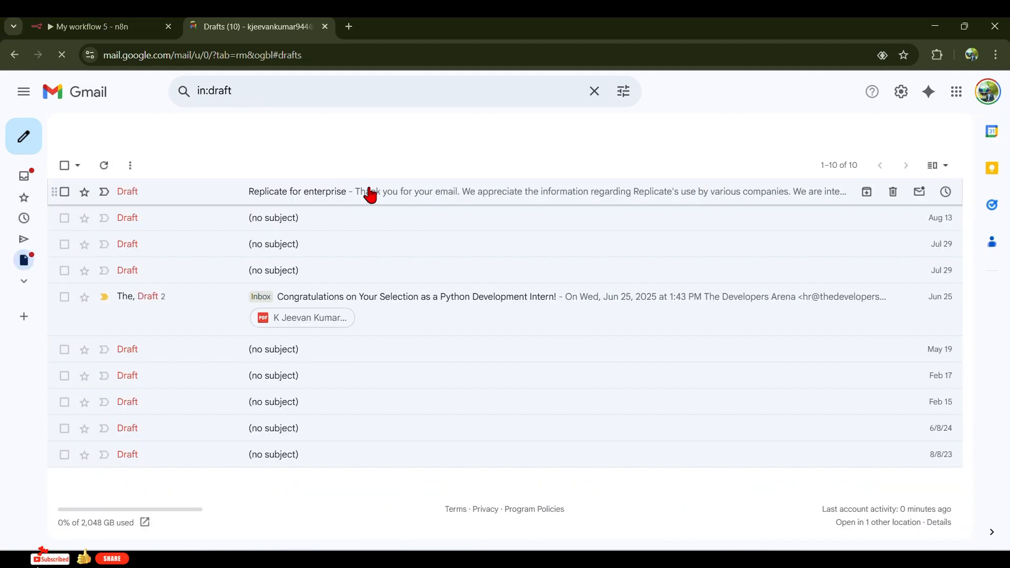
- Open the Replicate for enterprise draft and read through its generated text
{"action": "left_click", "coordinate": [404, 179]}
{"action": "left_click_drag", "start_coordinate": [608, 296], "coordinate": [775, 359]}
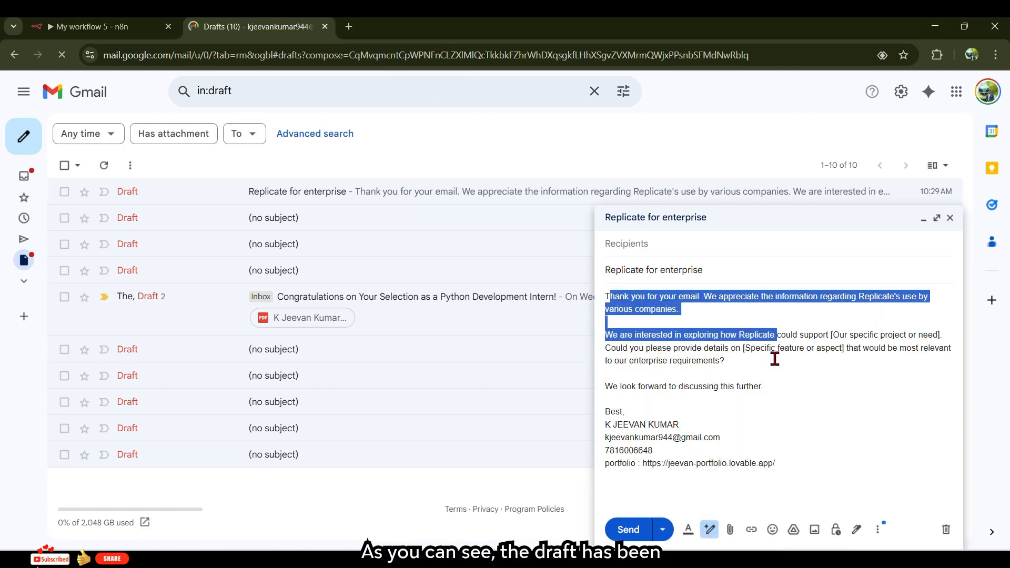
{"action": "left_click_drag", "start_coordinate": [605, 348], "coordinate": [766, 354]}
{"action": "left_click", "coordinate": [813, 375]}
{"action": "left_click_drag", "start_coordinate": [618, 387], "coordinate": [800, 411]}
{"action": "left_click", "coordinate": [727, 429]}
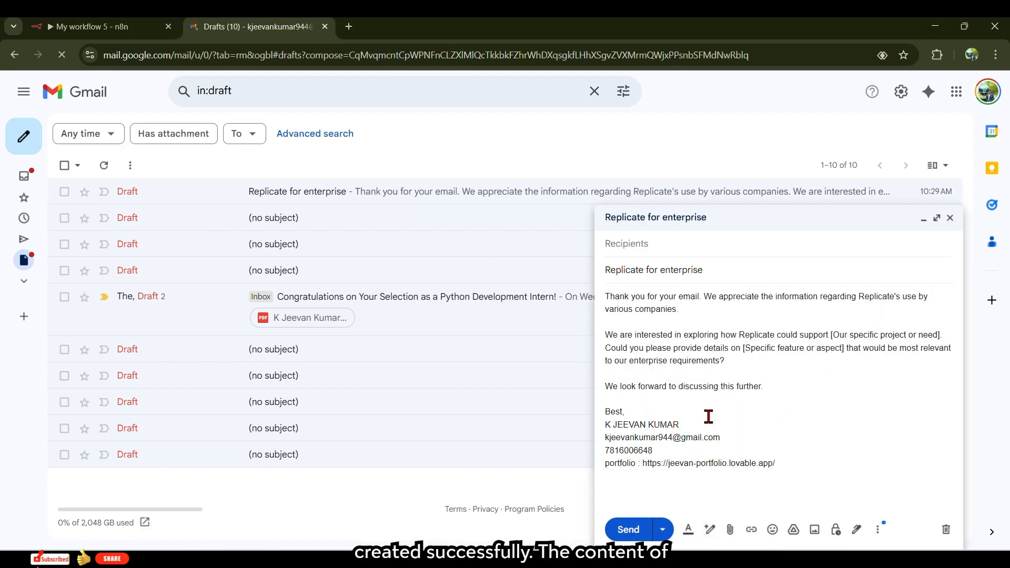
{"action": "left_click_drag", "start_coordinate": [783, 471], "coordinate": [606, 414]}
{"action": "left_click", "coordinate": [724, 419]}
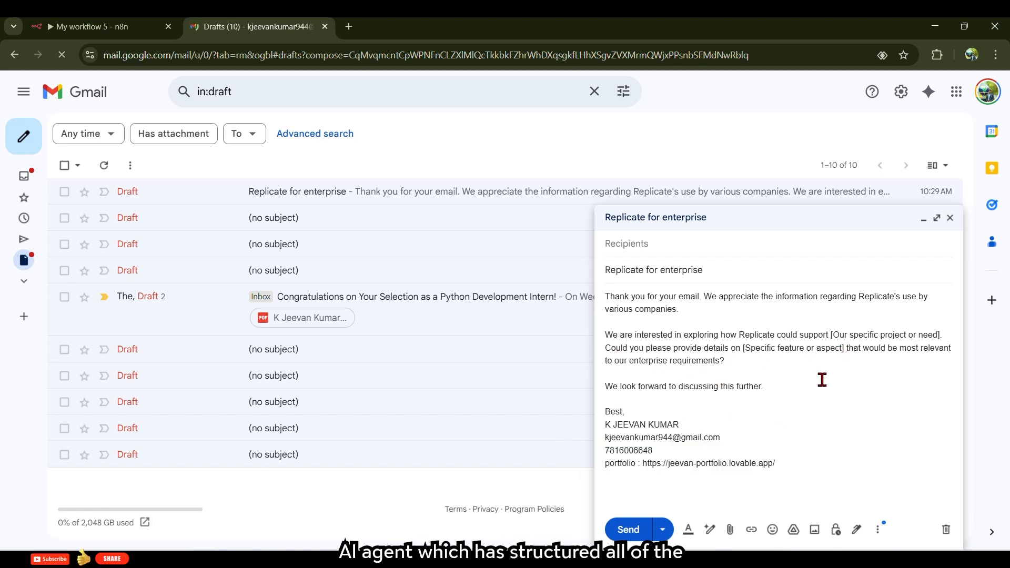
- Replace the bracketed placeholders with 'with ai' and 'ai and ml projects'
{"action": "left_click", "coordinate": [939, 336]}
{"action": "key", "text": "BackSpace"}
{"action": "key", "text": "BackSpace"}
{"action": "key", "text": "BackSpace"}
{"action": "key", "text": "BackSpace"}
{"action": "key", "text": "BackSpace"}
{"action": "key", "text": "BackSpace"}
{"action": "key", "text": "BackSpace"}
{"action": "key", "text": "BackSpace"}
{"action": "key", "text": "BackSpace"}
{"action": "key", "text": "BackSpace"}
{"action": "key", "text": "BackSpace"}
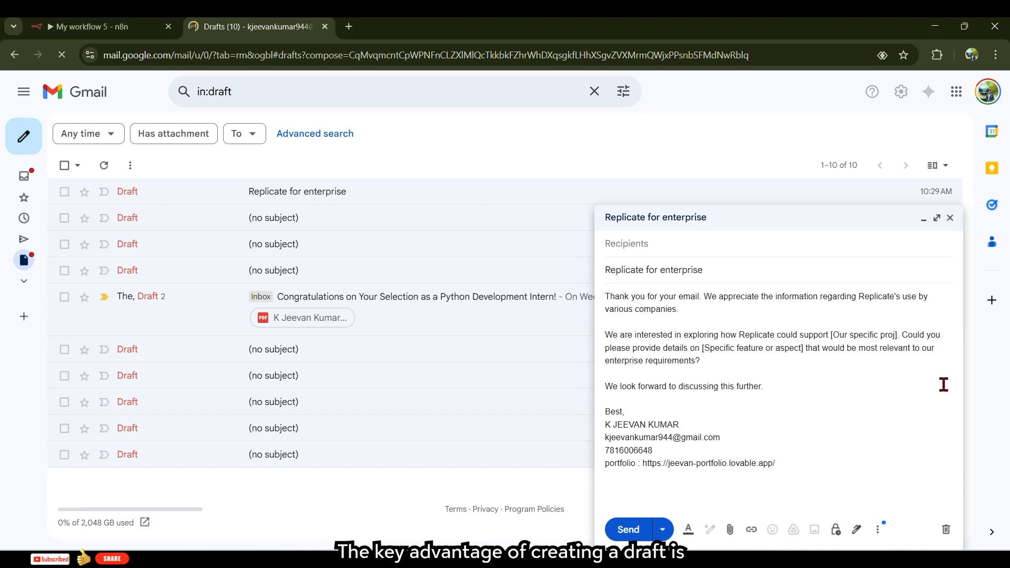
{"action": "key", "text": "BackSpace"}
{"action": "key", "text": "BackSpace"}
{"action": "key", "text": "BackSpace"}
{"action": "key", "text": "BackSpace"}
{"action": "key", "text": "BackSpace"}
{"action": "key", "text": "BackSpace"}
{"action": "key", "text": "BackSpace"}
{"action": "key", "text": "BackSpace"}
{"action": "key", "text": "BackSpace"}
{"action": "key", "text": "BackSpace"}
{"action": "key", "text": "BackSpace"}
{"action": "key", "text": "BackSpace"}
{"action": "key", "text": "BackSpace"}
{"action": "key", "text": "BackSpace"}
{"action": "key", "text": "BackSpace"}
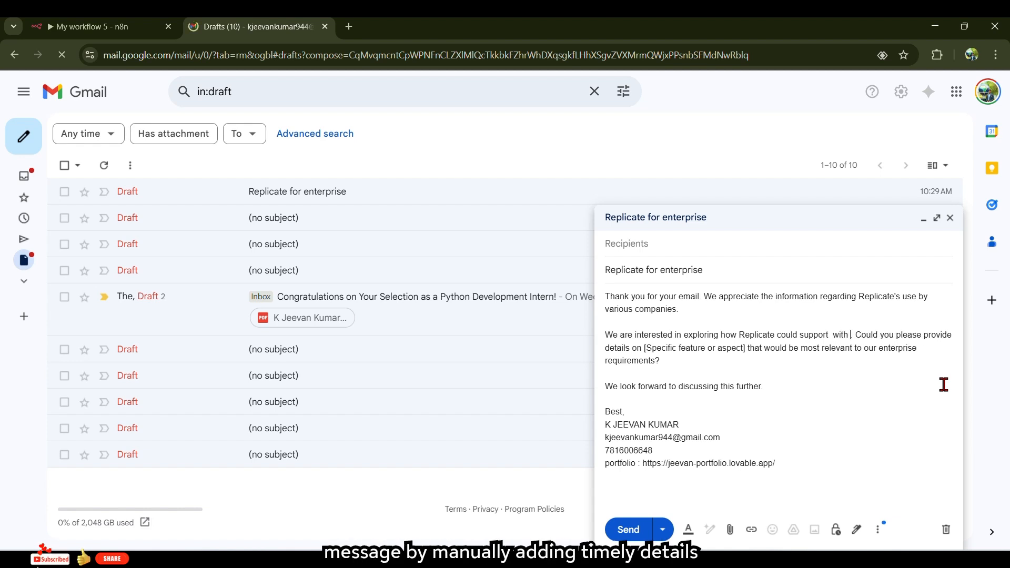
{"action": "type", "text": "with ai"}
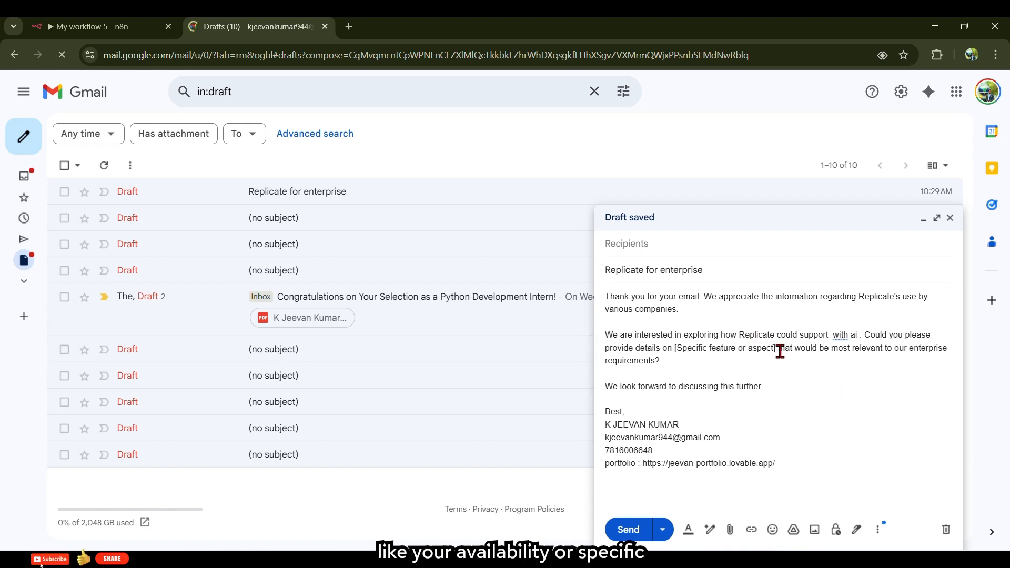
{"action": "key", "text": "BackSpace"}
{"action": "key", "text": "BackSpace"}
{"action": "key", "text": "BackSpace"}
{"action": "key", "text": "BackSpace"}
{"action": "key", "text": "BackSpace"}
{"action": "key", "text": "BackSpace"}
{"action": "key", "text": "BackSpace"}
{"action": "key", "text": "BackSpace"}
{"action": "key", "text": "BackSpace"}
{"action": "key", "text": "BackSpace"}
{"action": "key", "text": "BackSpace"}
{"action": "key", "text": "BackSpace"}
{"action": "key", "text": "BackSpace"}
{"action": "key", "text": "BackSpace"}
{"action": "key", "text": "BackSpace"}
{"action": "key", "text": "BackSpace"}
{"action": "key", "text": "BackSpace"}
{"action": "key", "text": "BackSpace"}
{"action": "key", "text": "BackSpace"}
{"action": "key", "text": "BackSpace"}
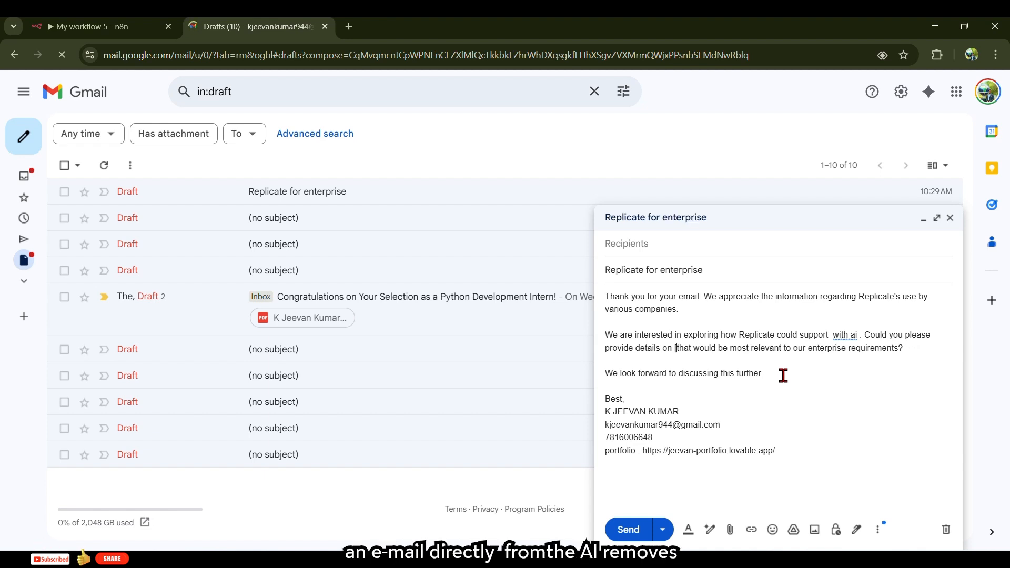
{"action": "key", "text": "BackSpace"}
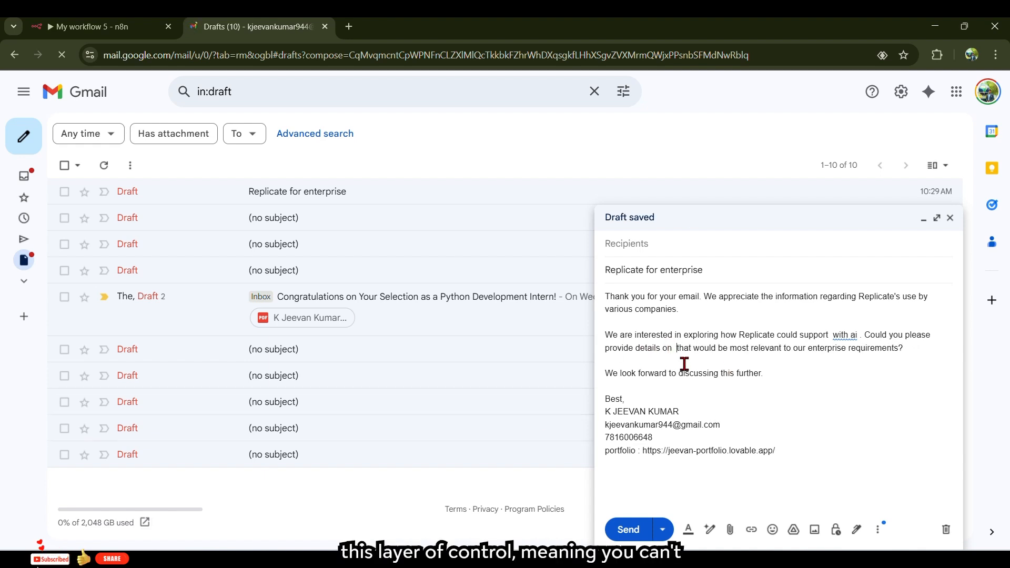
{"action": "type", "text": "ai "}
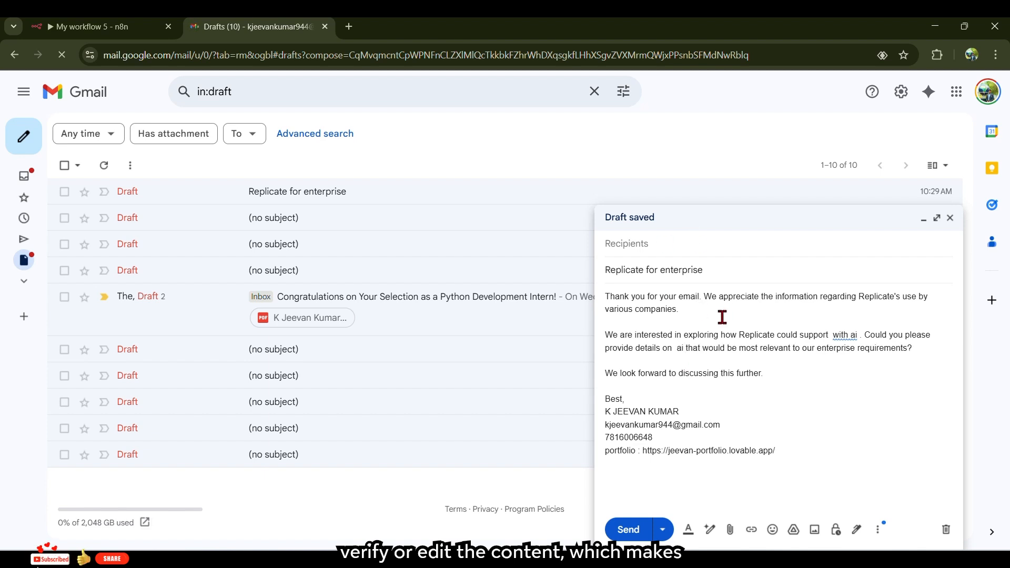
{"action": "type", "text": "and ml proje"}
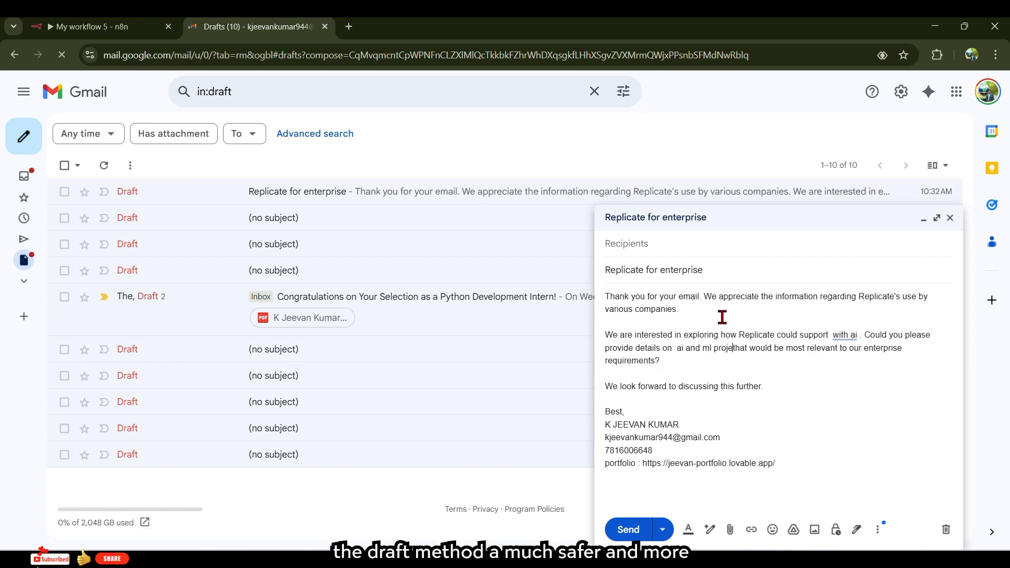
{"action": "type", "text": "cts"}
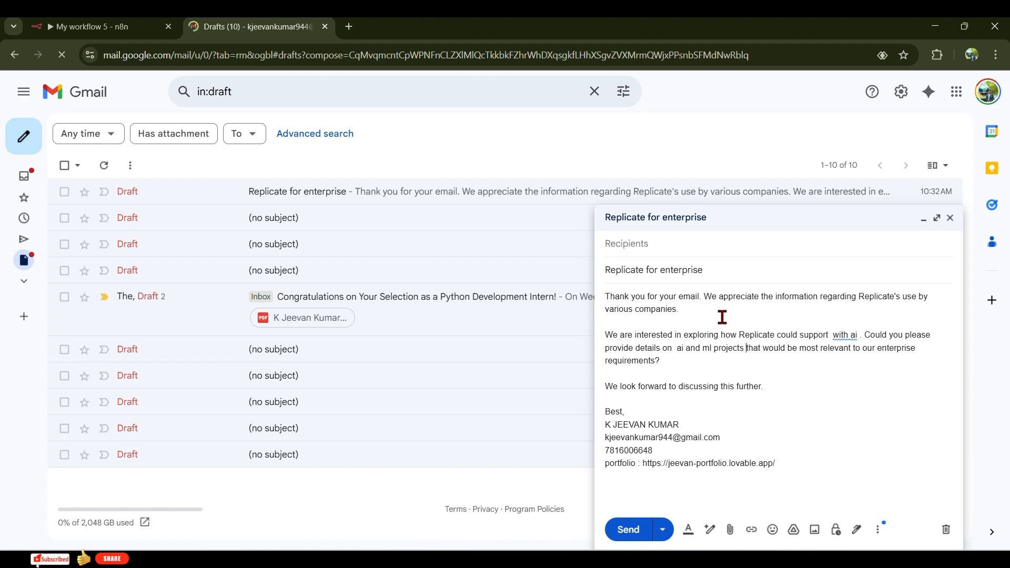
{"action": "left_click", "coordinate": [672, 247]}
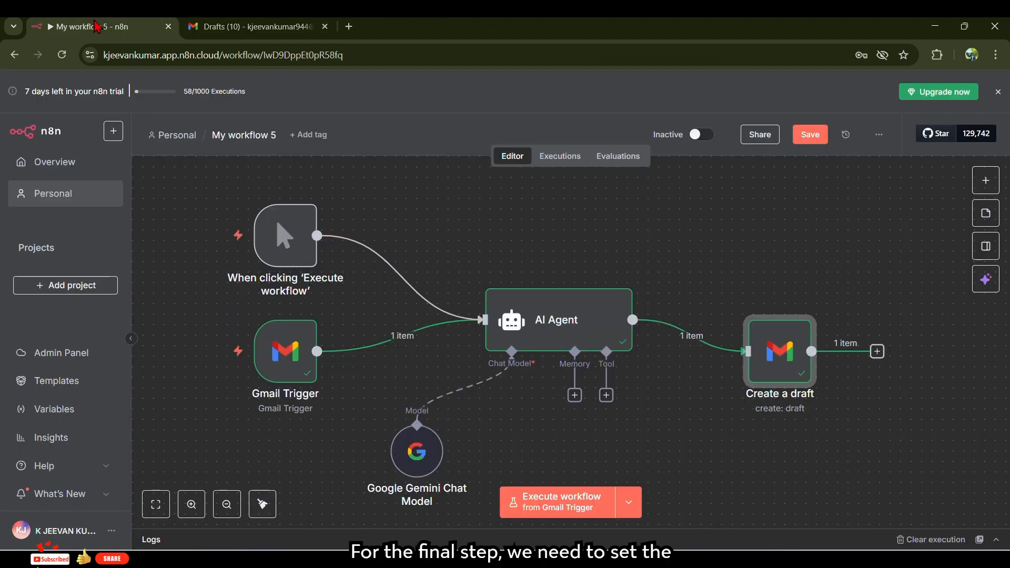
{"action": "left_click", "coordinate": [113, 27]}
- Open the Create a draft node and add a To Email option
{"action": "right_click", "coordinate": [777, 349]}
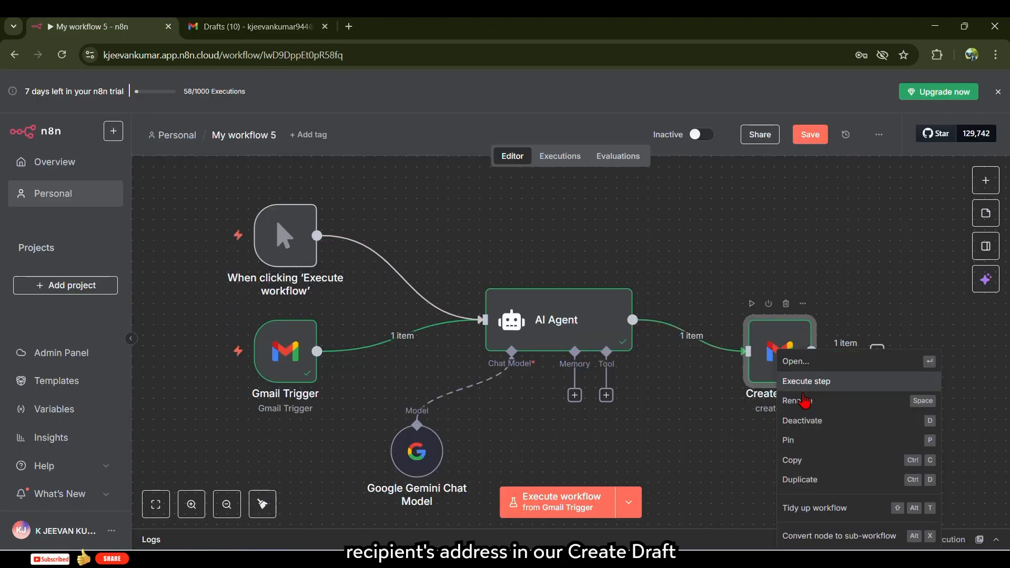
{"action": "left_click", "coordinate": [809, 367]}
{"action": "scroll", "coordinate": [500, 421], "scroll_direction": "down", "scroll_amount": 1}
{"action": "left_click", "coordinate": [463, 497]}
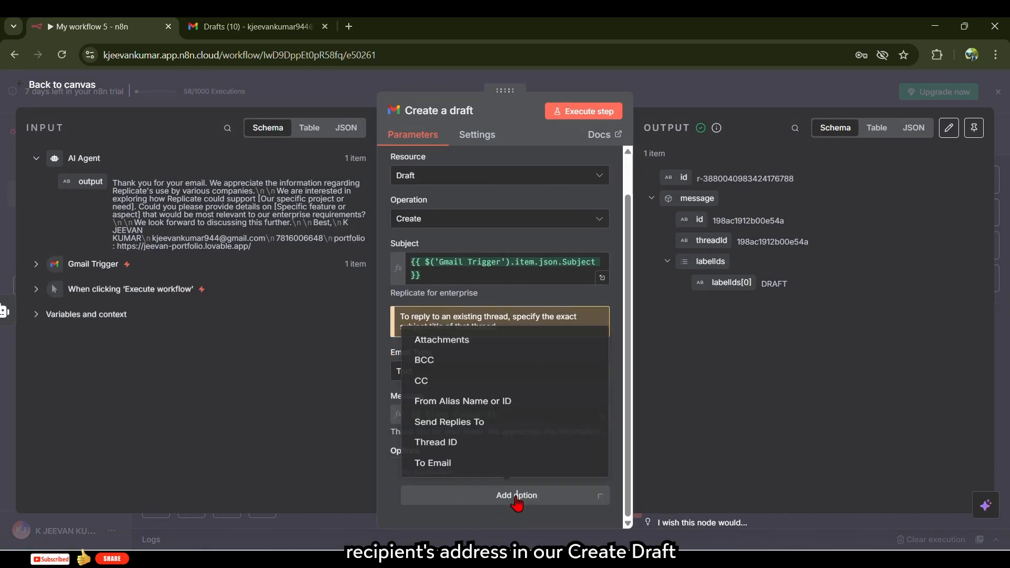
{"action": "left_click", "coordinate": [446, 461]}
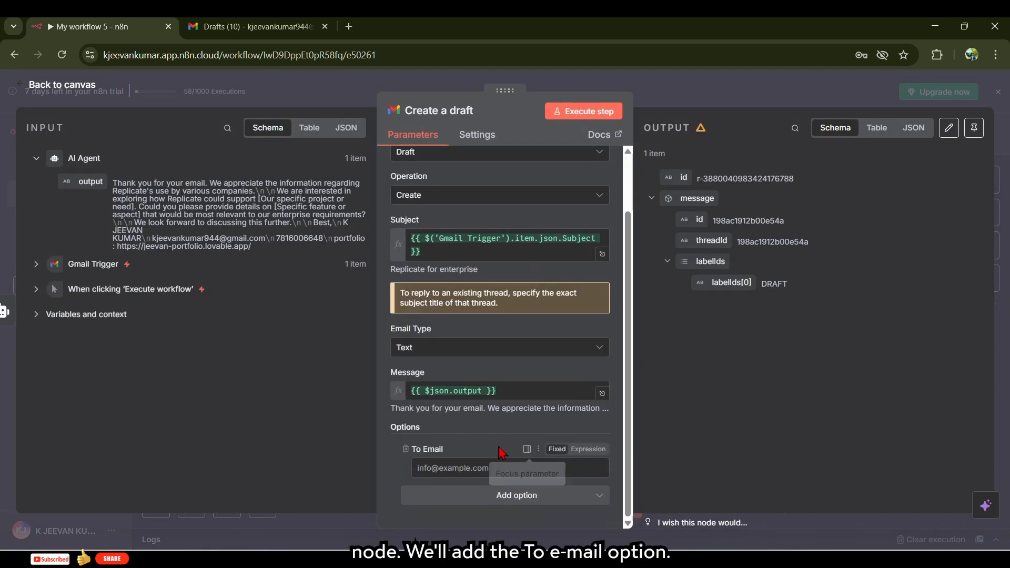
- Map the Gmail Trigger's From value into To Email and rerun the step
{"action": "left_click", "coordinate": [68, 264]}
{"action": "scroll", "coordinate": [219, 405], "scroll_direction": "down", "scroll_amount": 6}
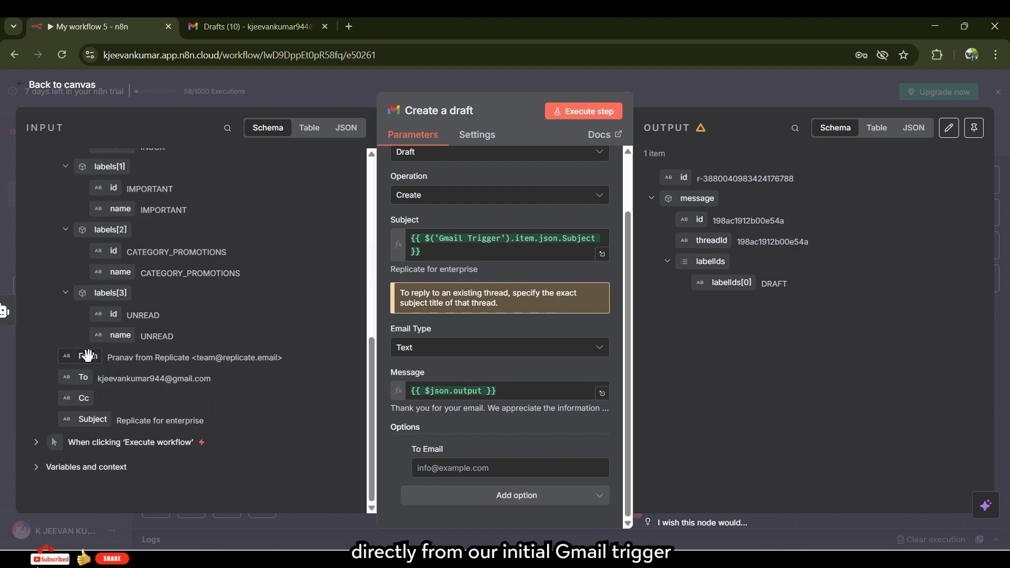
{"action": "left_click_drag", "start_coordinate": [88, 357], "coordinate": [438, 470]}
{"action": "left_click", "coordinate": [578, 110]}
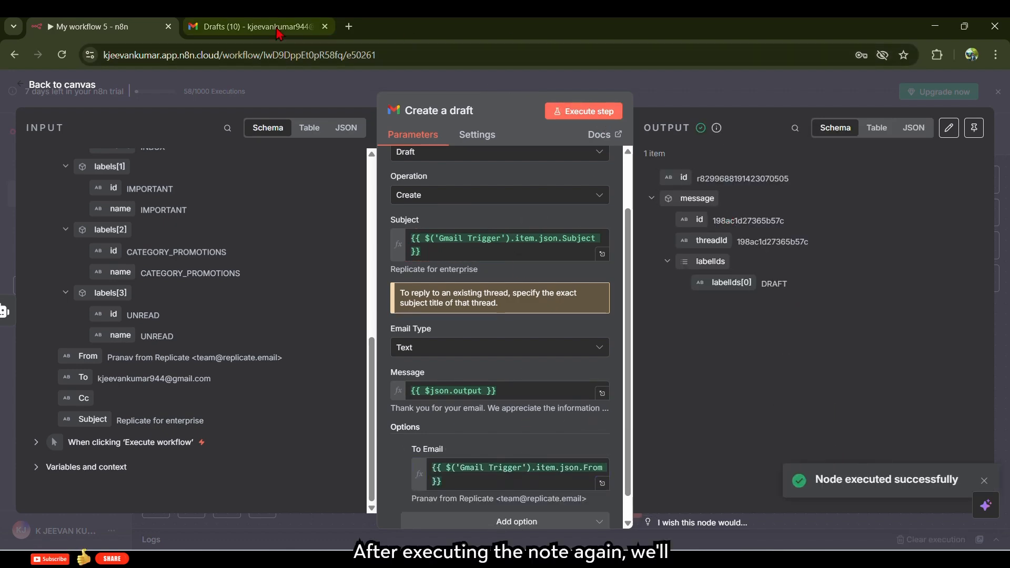
{"action": "left_click", "coordinate": [253, 27]}
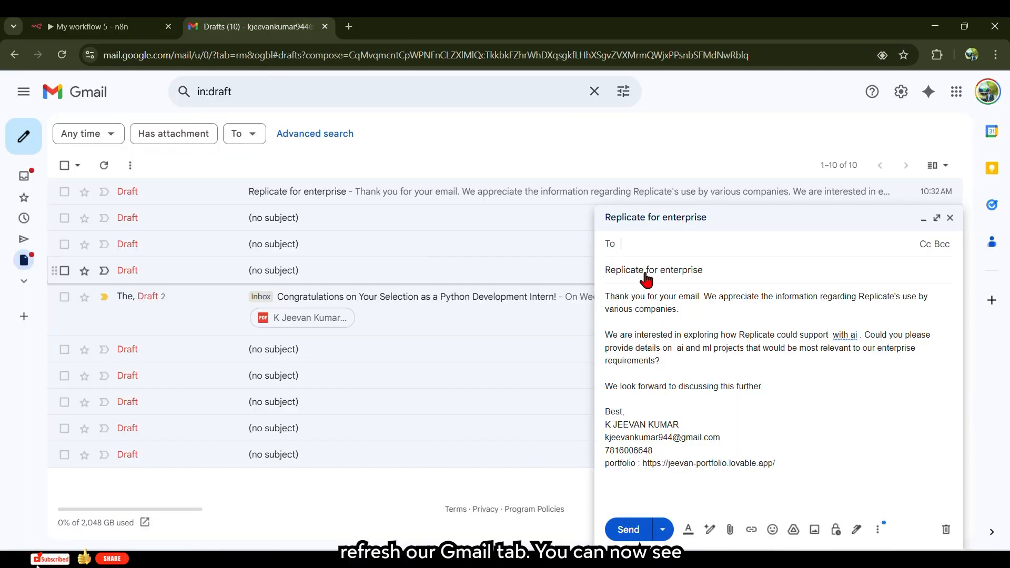
- Reload Gmail and open the newest Replicate for enterprise draft to check its To recipient
{"action": "left_click", "coordinate": [62, 55]}
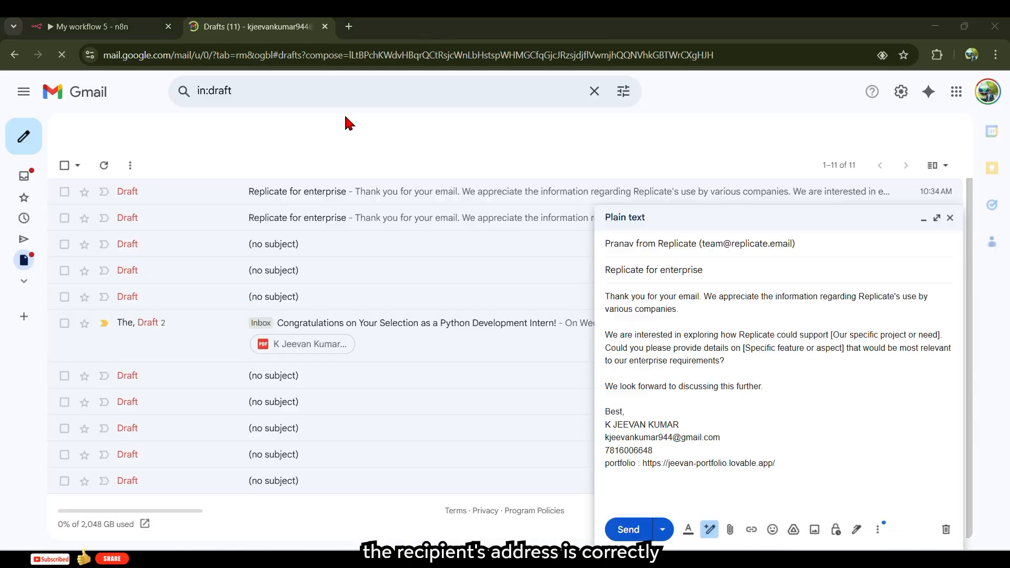
{"action": "left_click", "coordinate": [799, 244]}
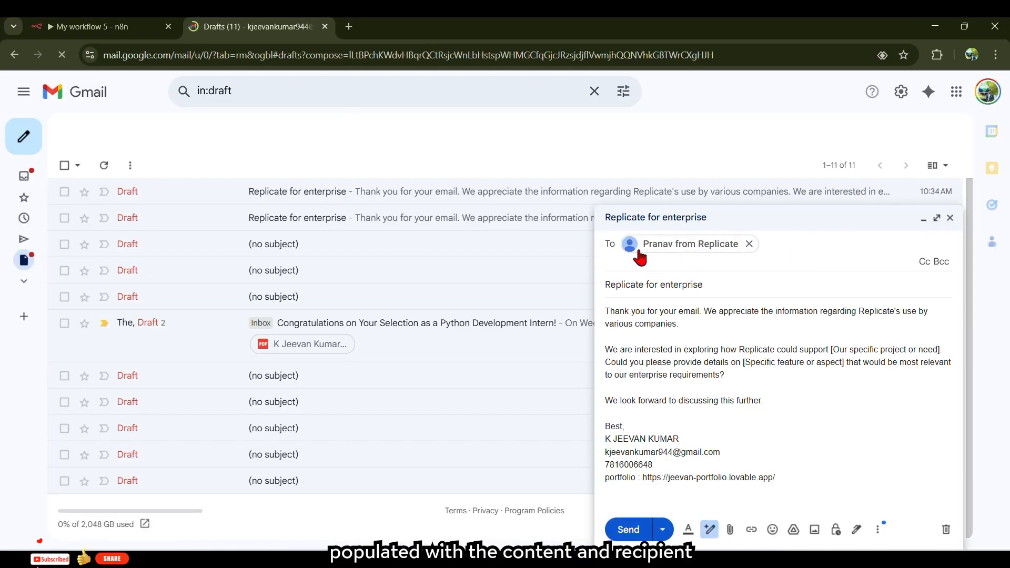
{"action": "left_click", "coordinate": [816, 218]}
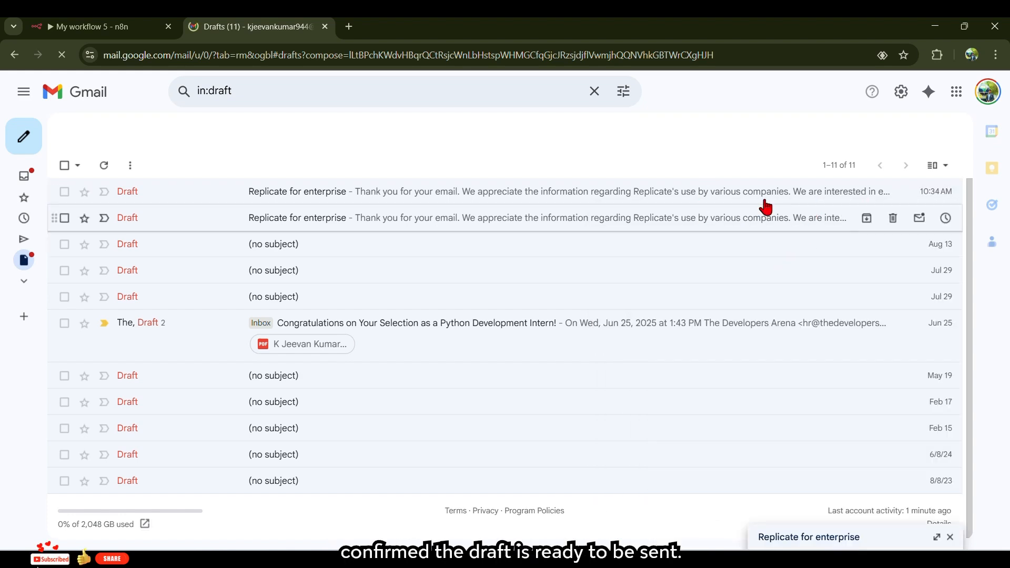
{"action": "left_click", "coordinate": [765, 203]}
{"action": "left_click", "coordinate": [808, 243]}
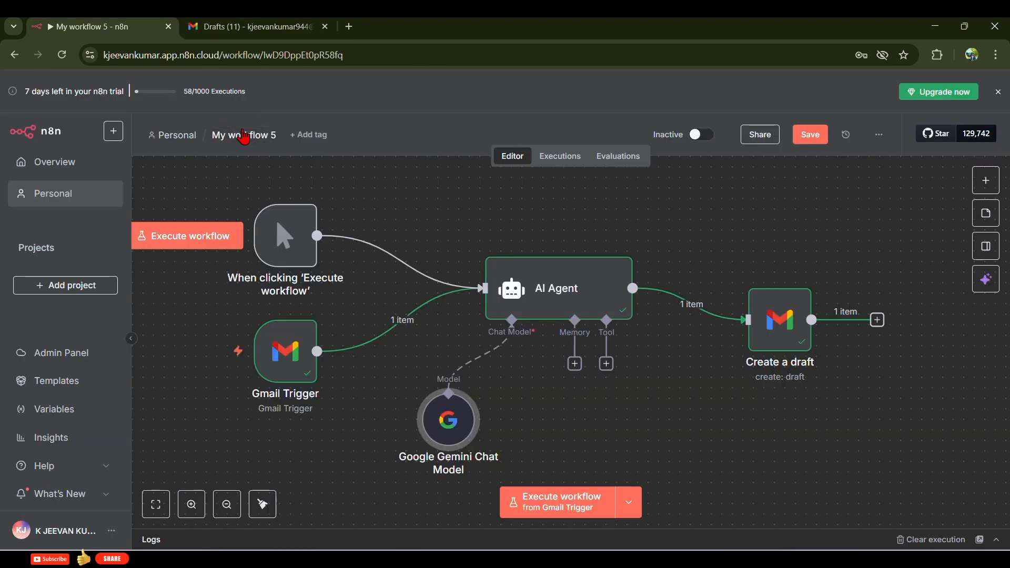
- Replace the workflow's name with 'Email sender drafter' and commit it
{"action": "left_click", "coordinate": [248, 134]}
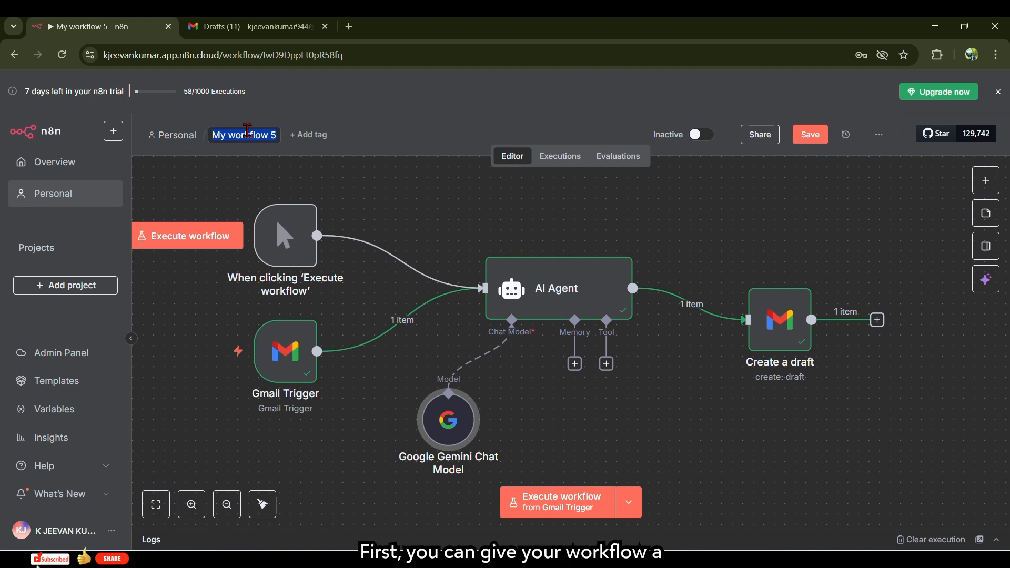
{"action": "key", "text": "BackSpace"}
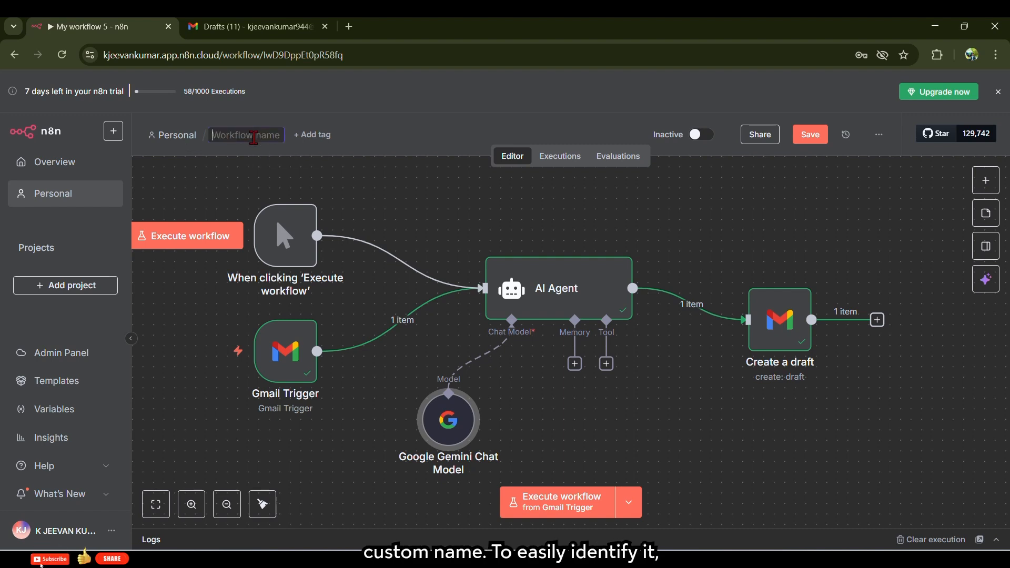
{"action": "type", "text": "Ema"}
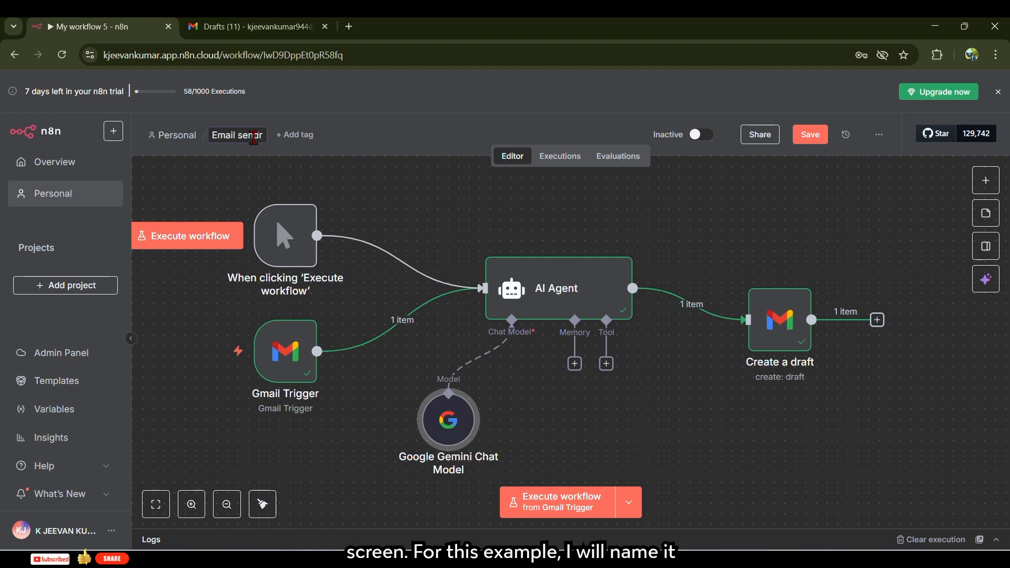
{"action": "type", "text": "il sender"}
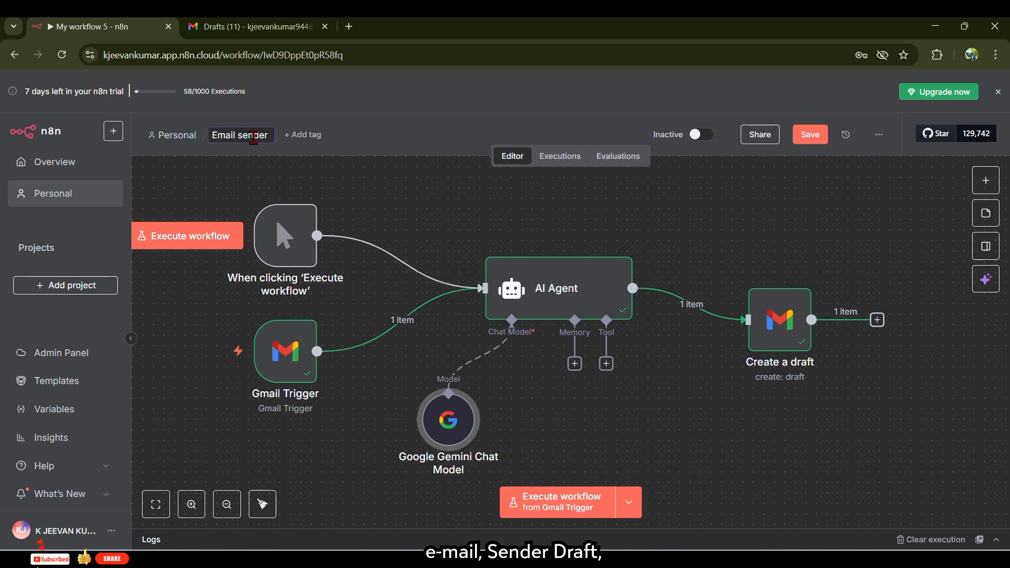
{"action": "type", "text": " dra"}
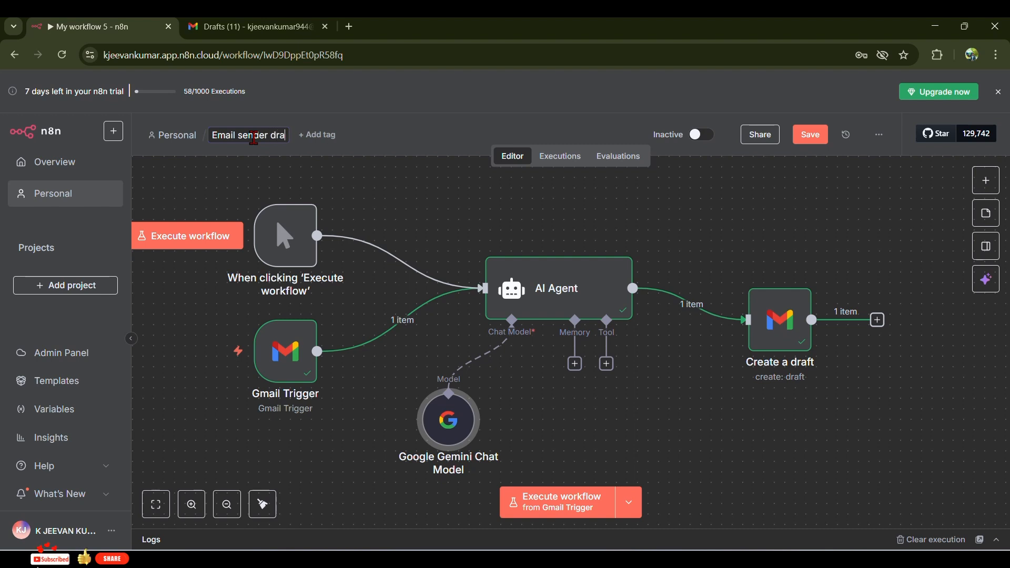
{"action": "type", "text": "fter"}
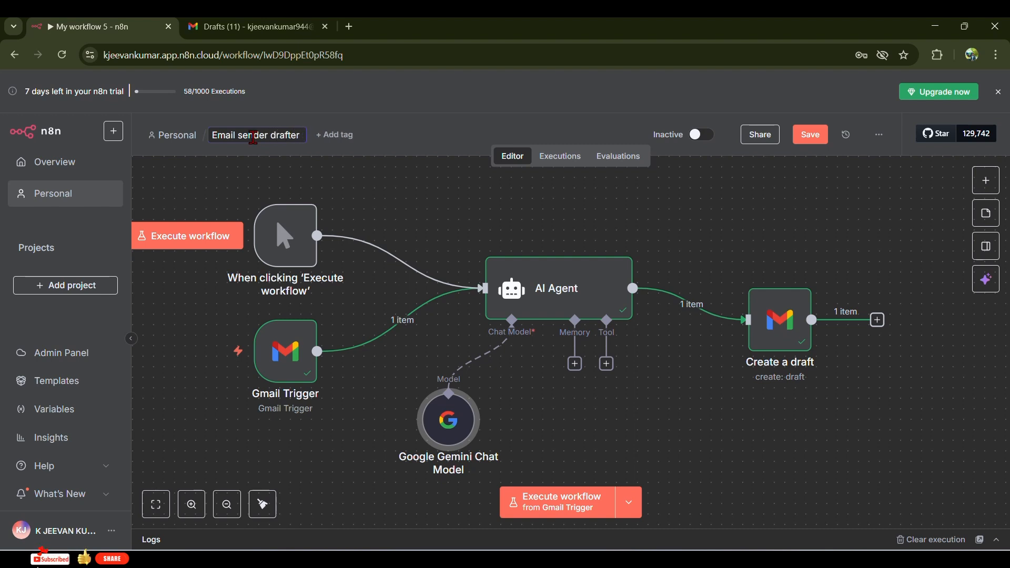
{"action": "left_click", "coordinate": [652, 234]}
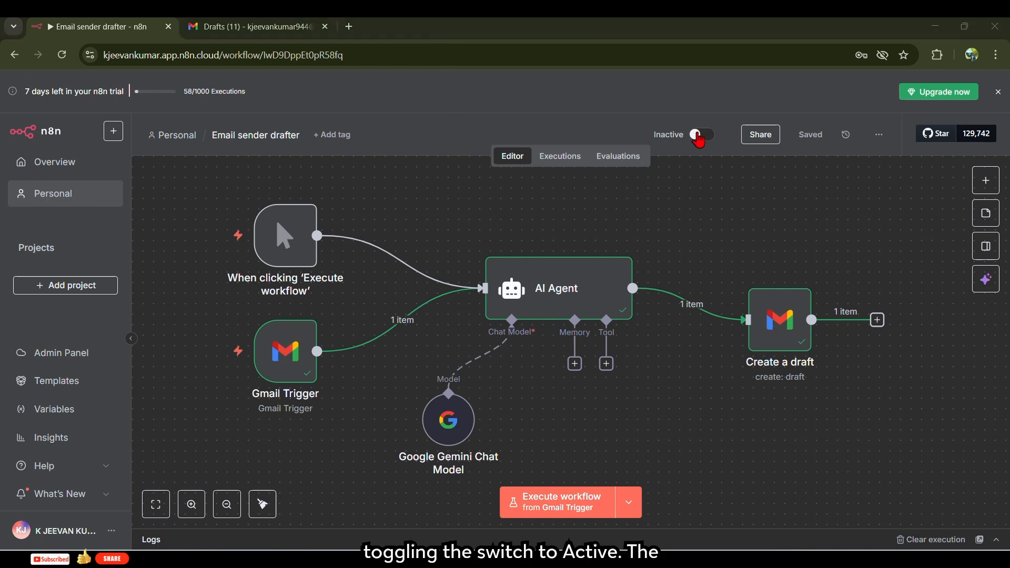
- Switch the workflow from Inactive to Active and dismiss the activation notice
{"action": "left_click", "coordinate": [706, 137]}
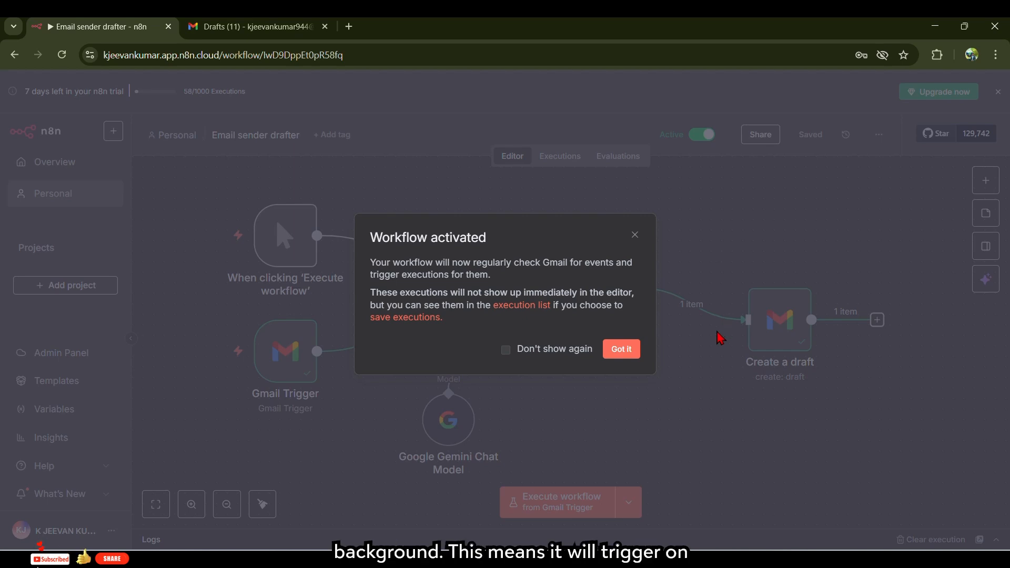
{"action": "left_click", "coordinate": [630, 353]}
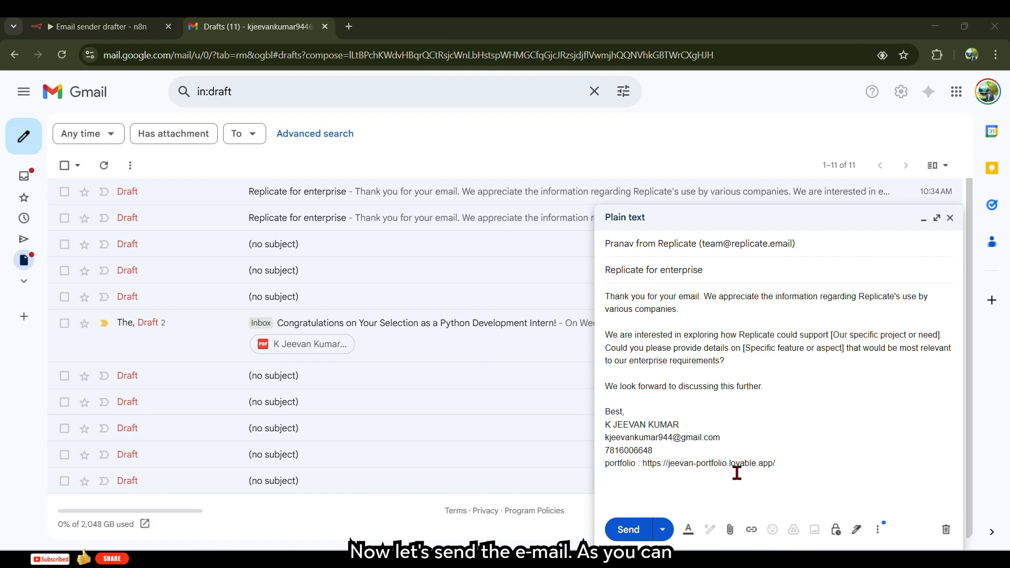
- Send the open Replicate for enterprise reply draft from Gmail
{"action": "left_click_drag", "start_coordinate": [770, 339], "coordinate": [642, 331]}
{"action": "left_click", "coordinate": [646, 268]}
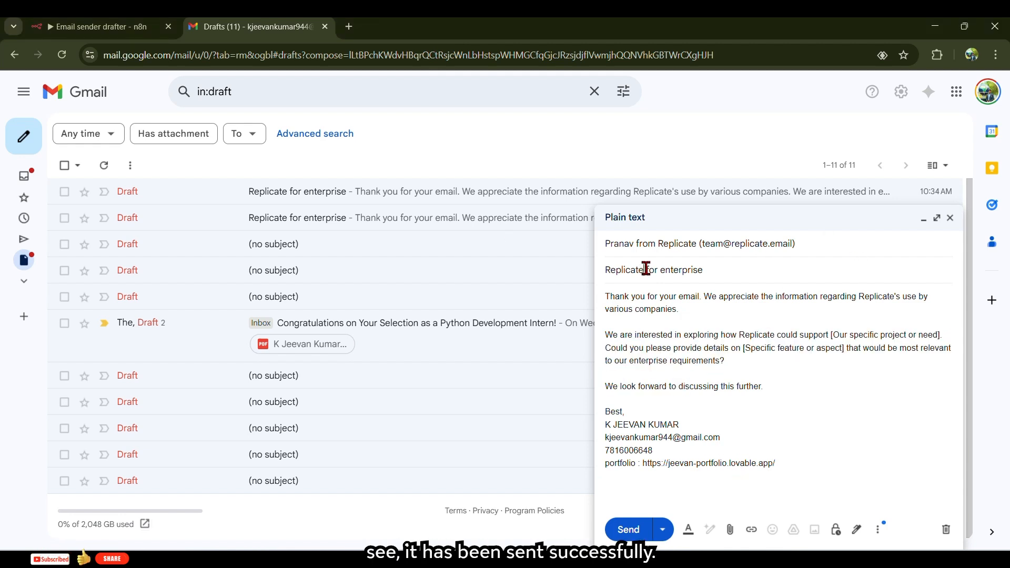
{"action": "left_click", "coordinate": [633, 523]}
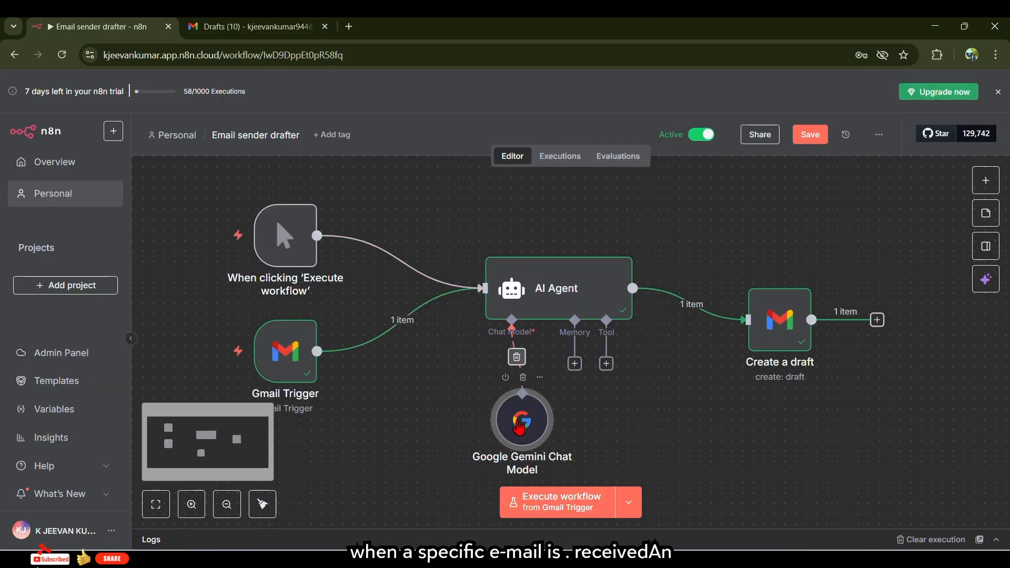
{"action": "left_click_drag", "start_coordinate": [477, 382], "coordinate": [458, 405]}
{"action": "left_click_drag", "start_coordinate": [524, 426], "coordinate": [483, 405]}
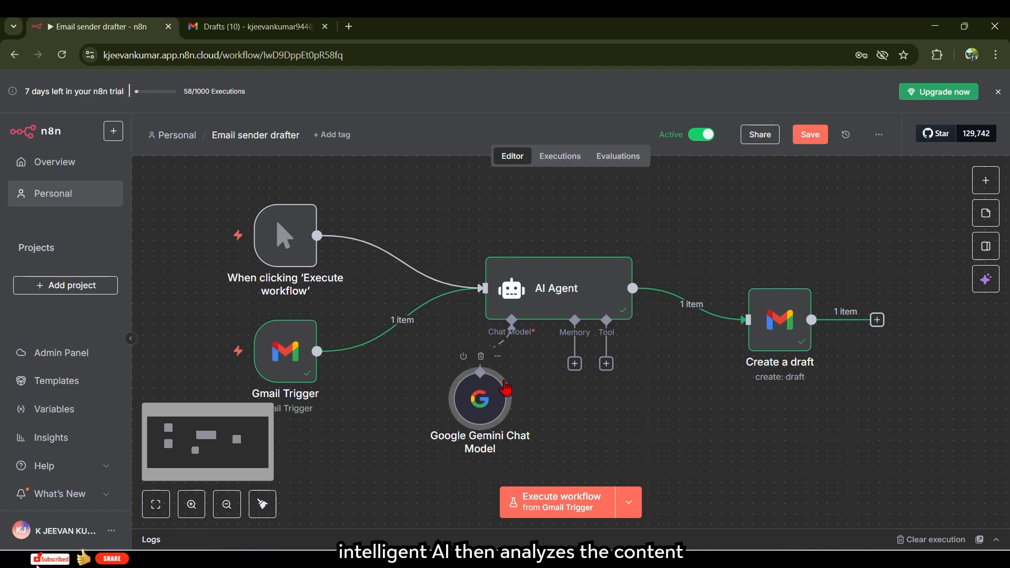
{"action": "left_click_drag", "start_coordinate": [771, 311], "coordinate": [783, 280]}
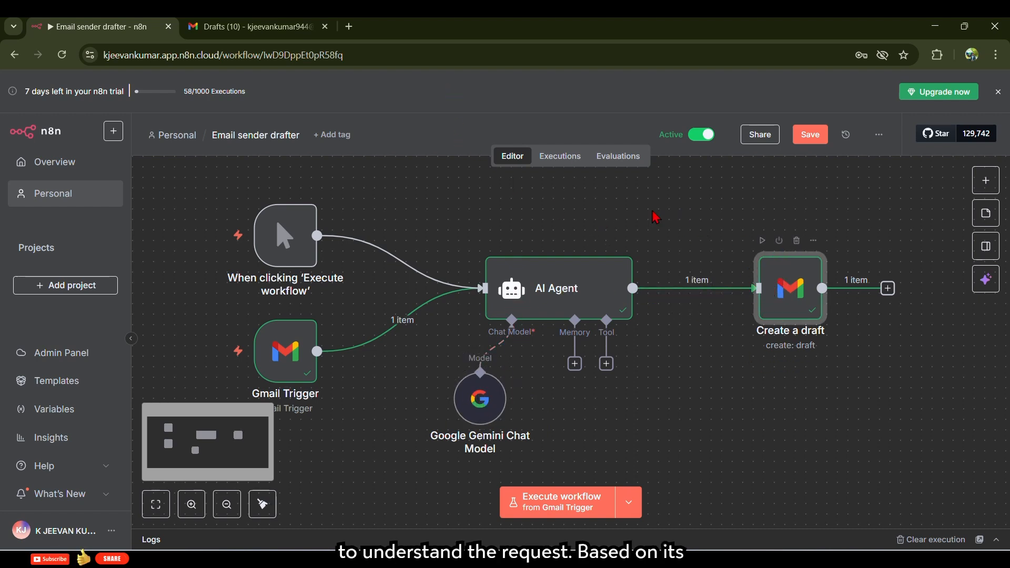
{"action": "left_click", "coordinate": [586, 290]}
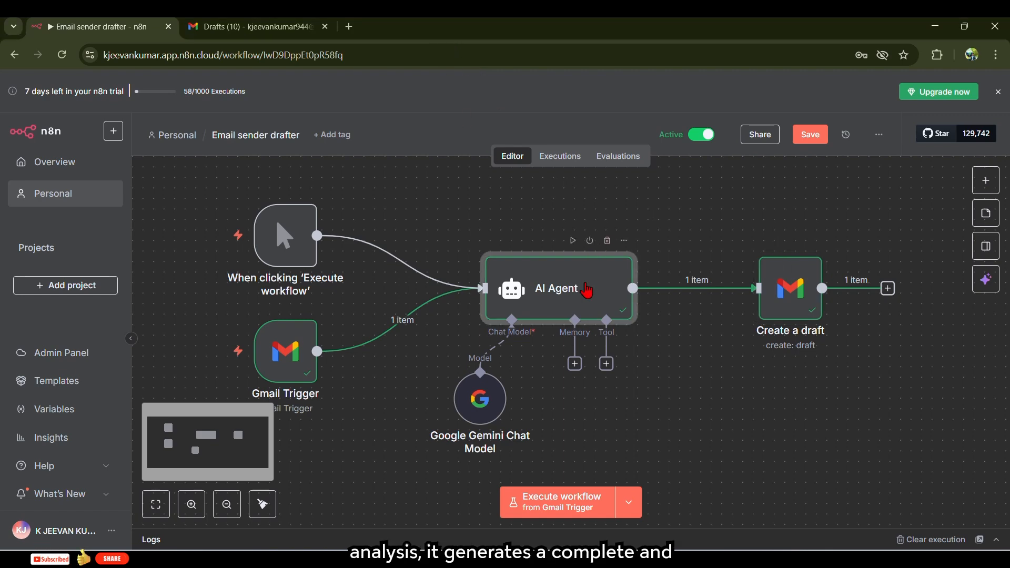
{"action": "right_click", "coordinate": [587, 289]}
{"action": "left_click", "coordinate": [604, 303]}
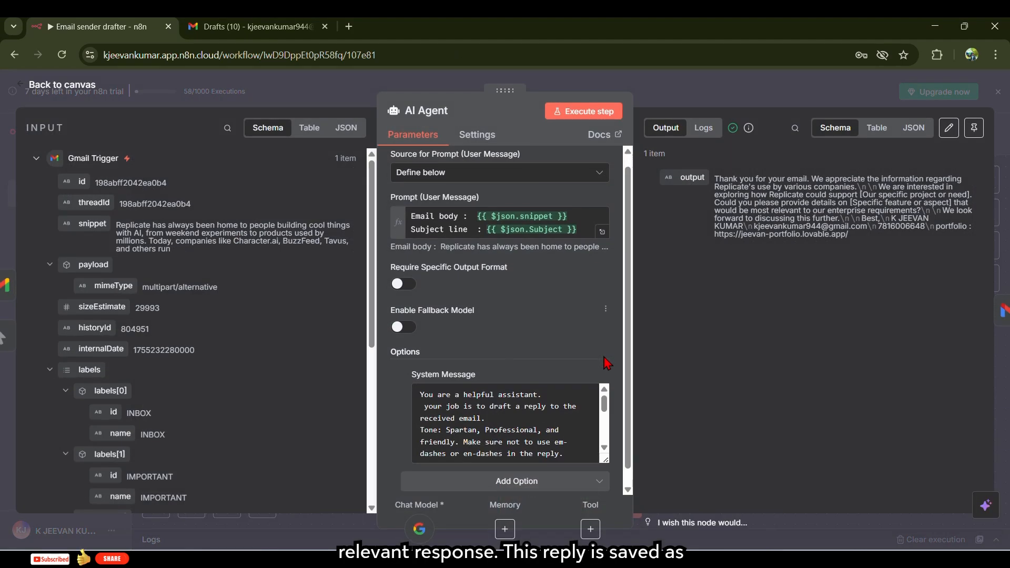
{"action": "scroll", "coordinate": [504, 392], "scroll_direction": "down", "scroll_amount": 10}
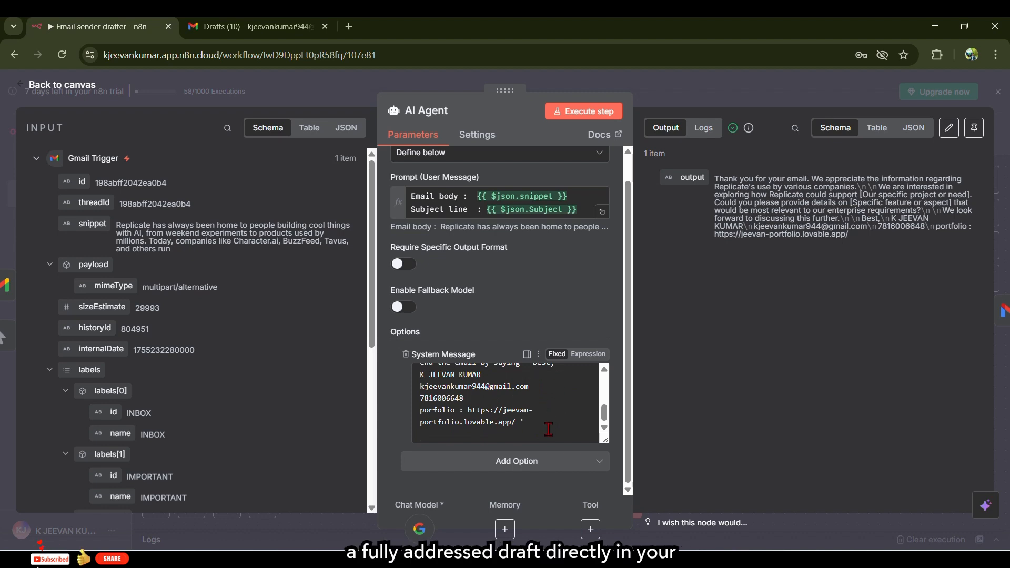
{"action": "left_click_drag", "start_coordinate": [547, 427], "coordinate": [486, 375]}
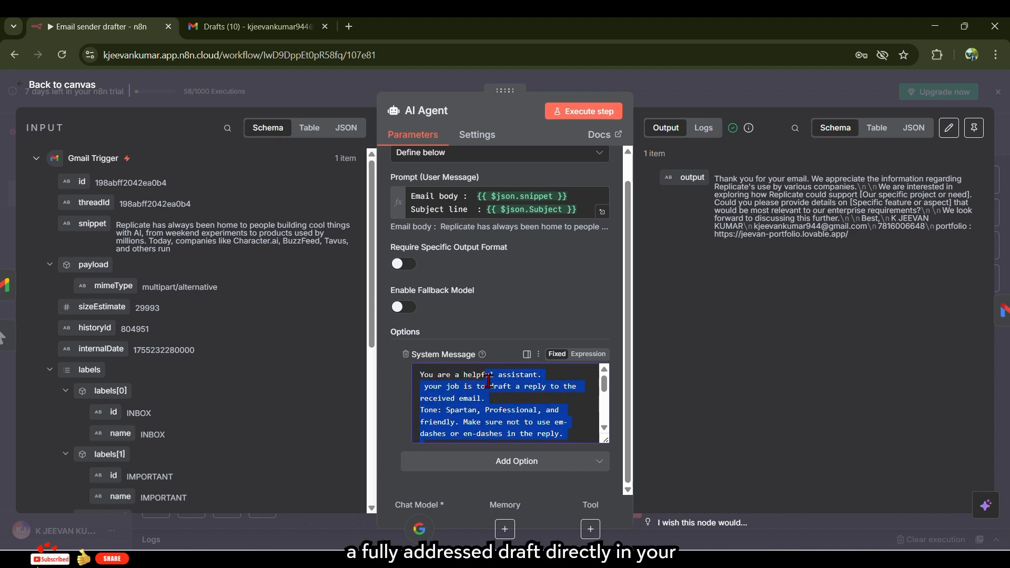
{"action": "left_click", "coordinate": [505, 406]}
{"action": "scroll", "coordinate": [506, 390], "scroll_direction": "down", "scroll_amount": 5}
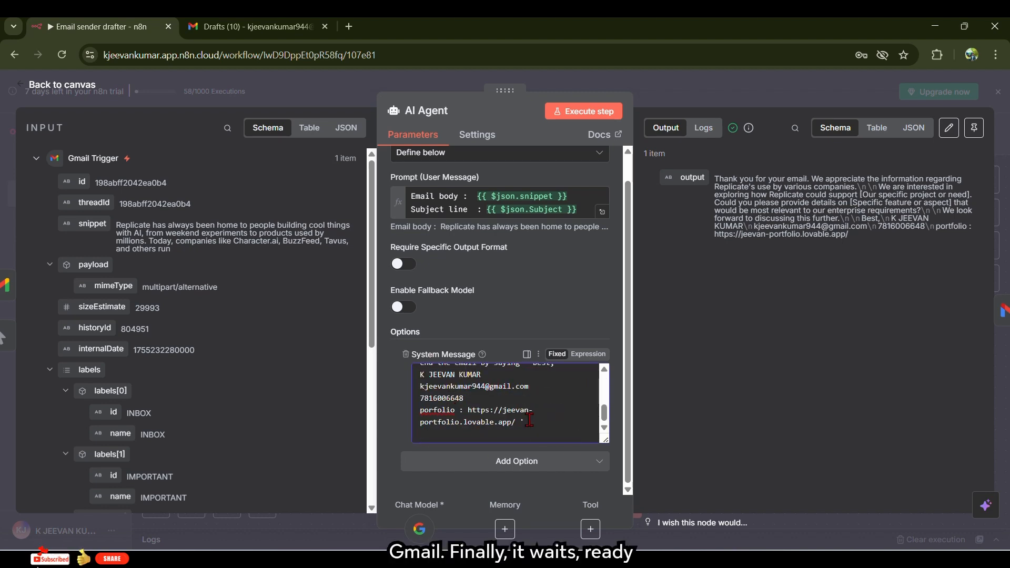
{"action": "left_click", "coordinate": [579, 80]}
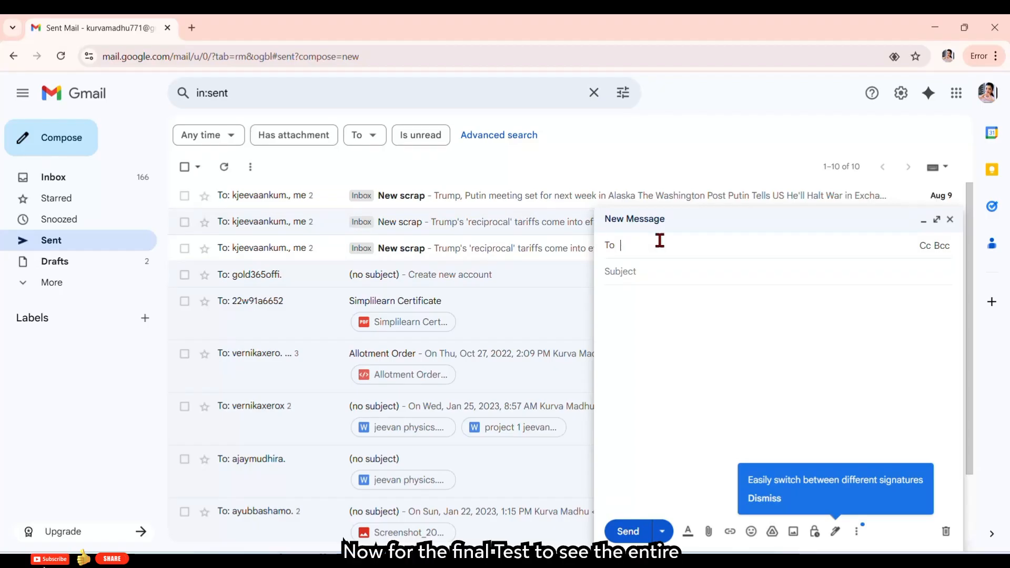
- Email the monitored inbox with subject 'intern request', asking about internship availability, fixing the typo before sending
{"action": "left_click", "coordinate": [645, 283]}
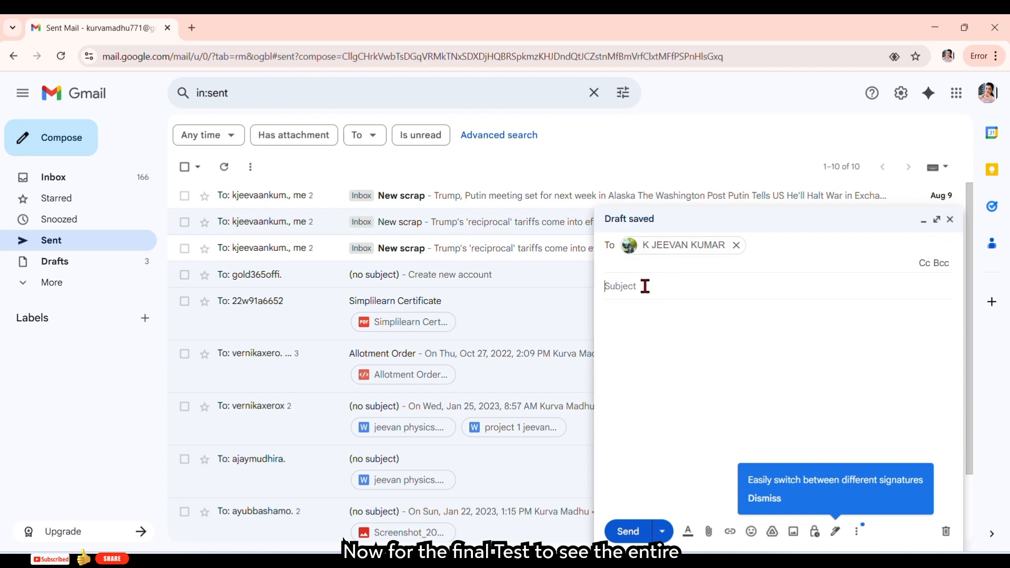
{"action": "type", "text": "intern"}
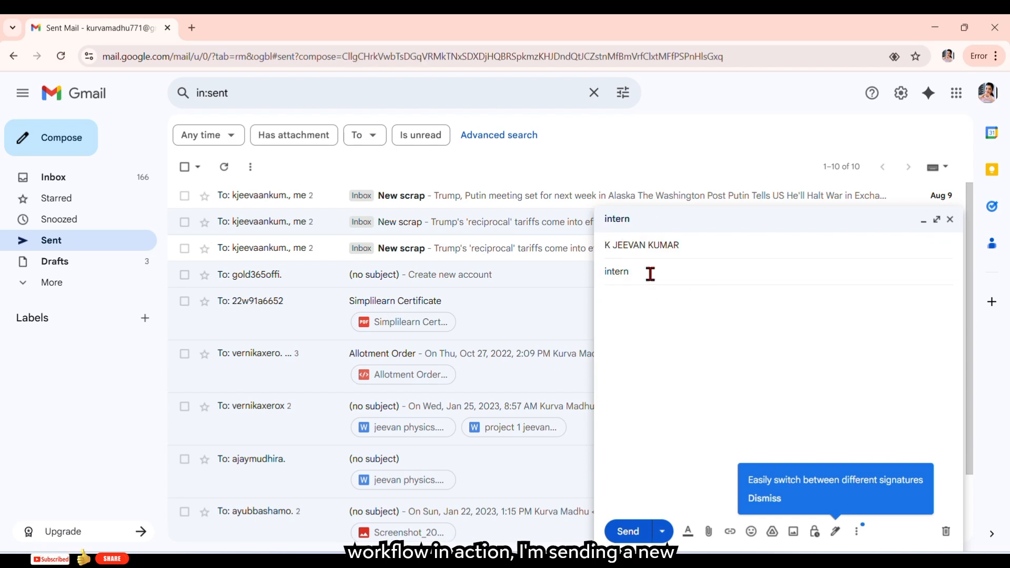
{"action": "type", "text": " request"}
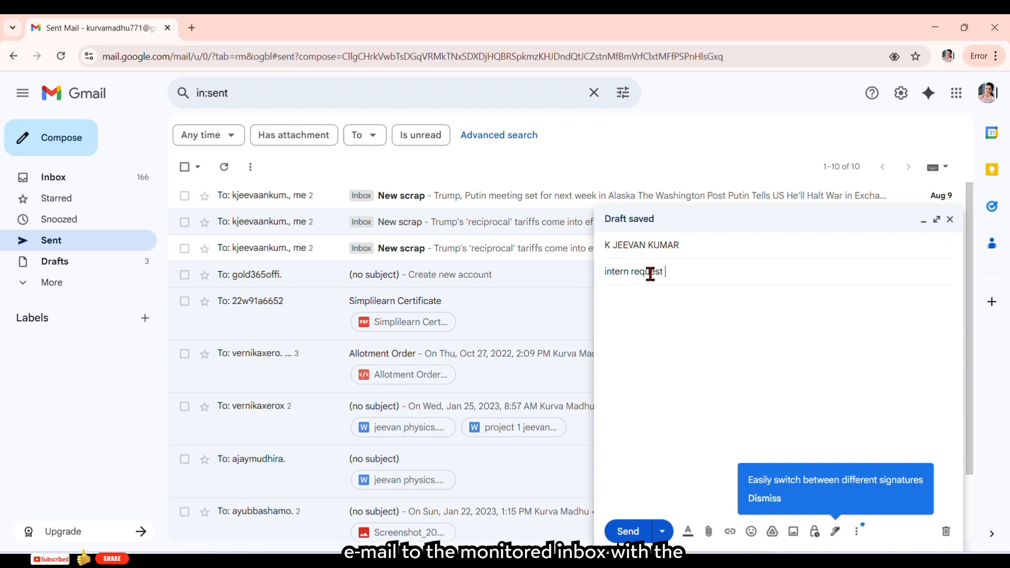
{"action": "left_click", "coordinate": [635, 305]}
{"action": "type", "text": "are you available"}
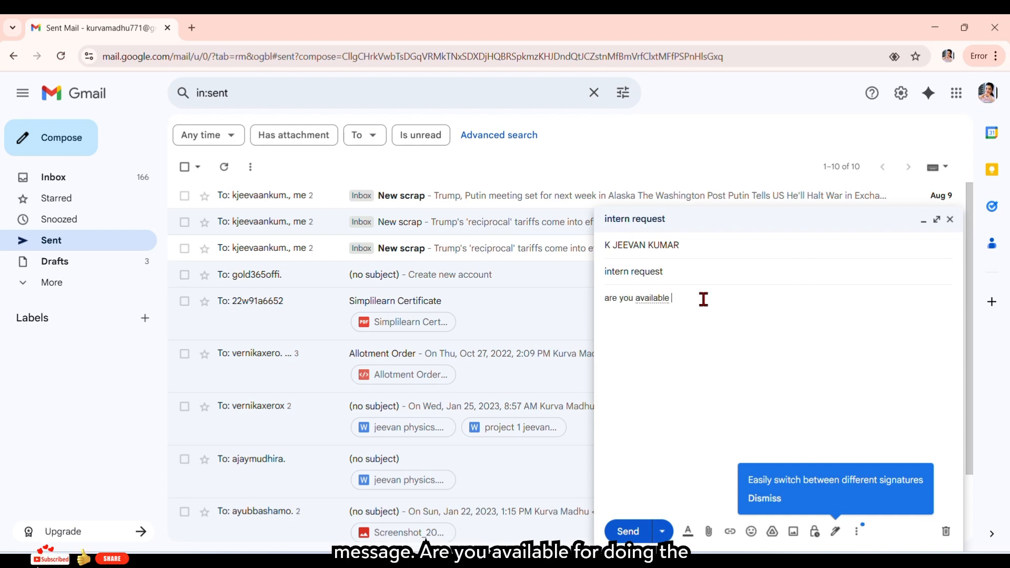
{"action": "type", "text": "rnshiphh"}
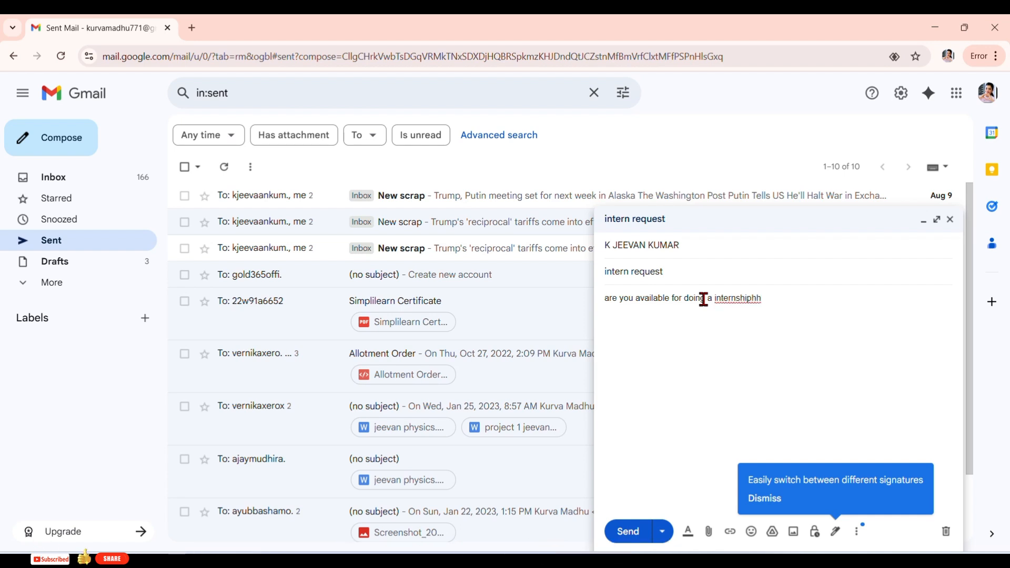
{"action": "left_click", "coordinate": [736, 299]}
{"action": "left_click", "coordinate": [752, 324]}
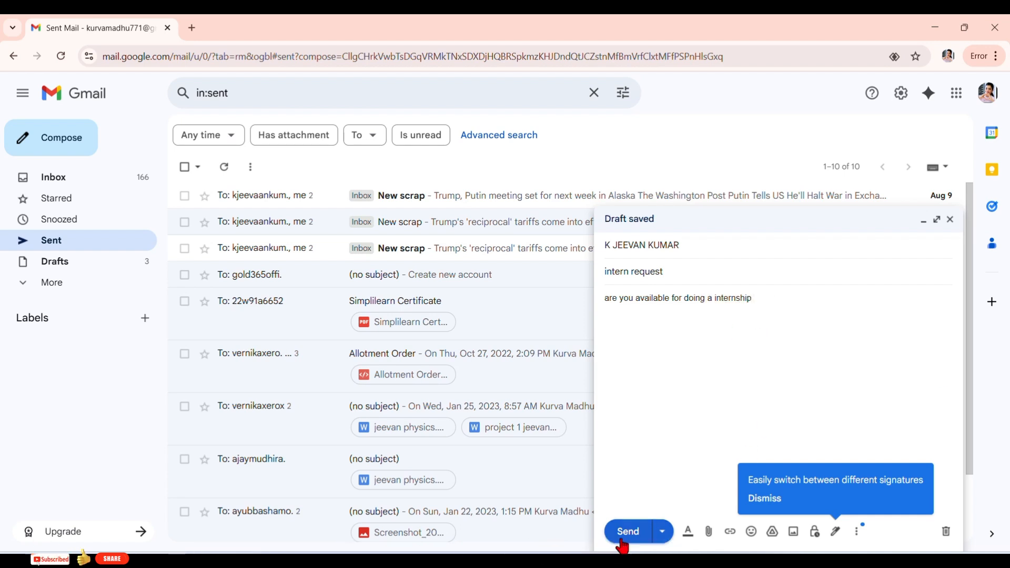
{"action": "left_click", "coordinate": [628, 531]}
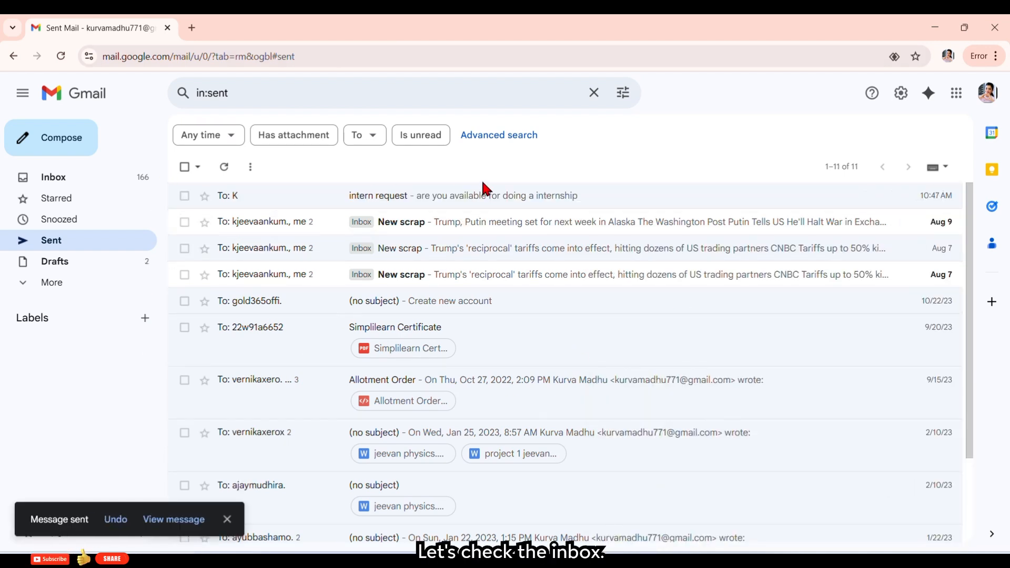
{"action": "left_click", "coordinate": [494, 195]}
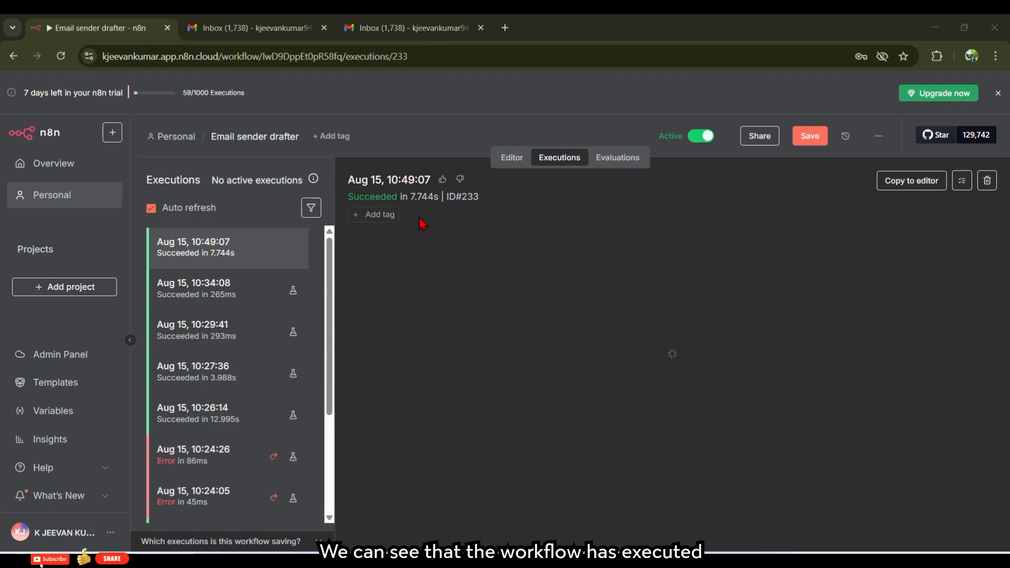
- Check the n8n Executions list for the latest successful run, then switch to Gmail
{"action": "left_click", "coordinate": [508, 159]}
{"action": "left_click", "coordinate": [546, 159]}
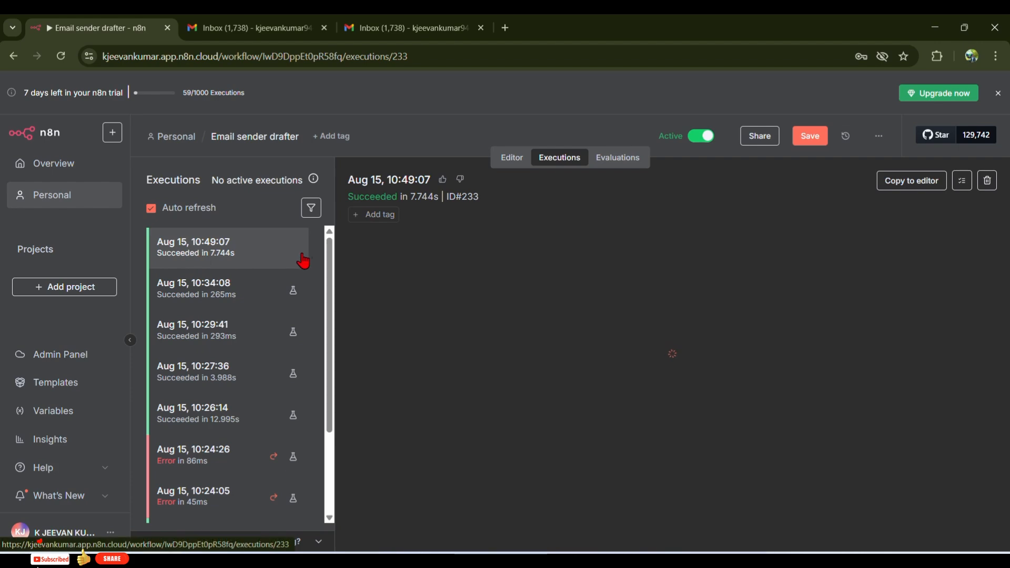
{"action": "left_click", "coordinate": [427, 38]}
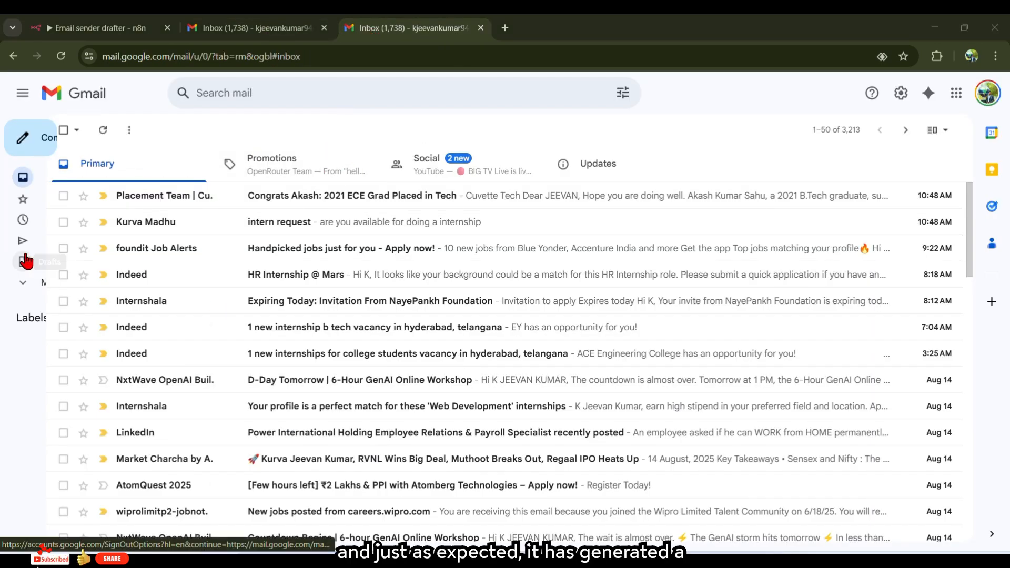
- Open the intern request draft in Drafts, review its recipient and text, and send it
{"action": "left_click", "coordinate": [114, 275]}
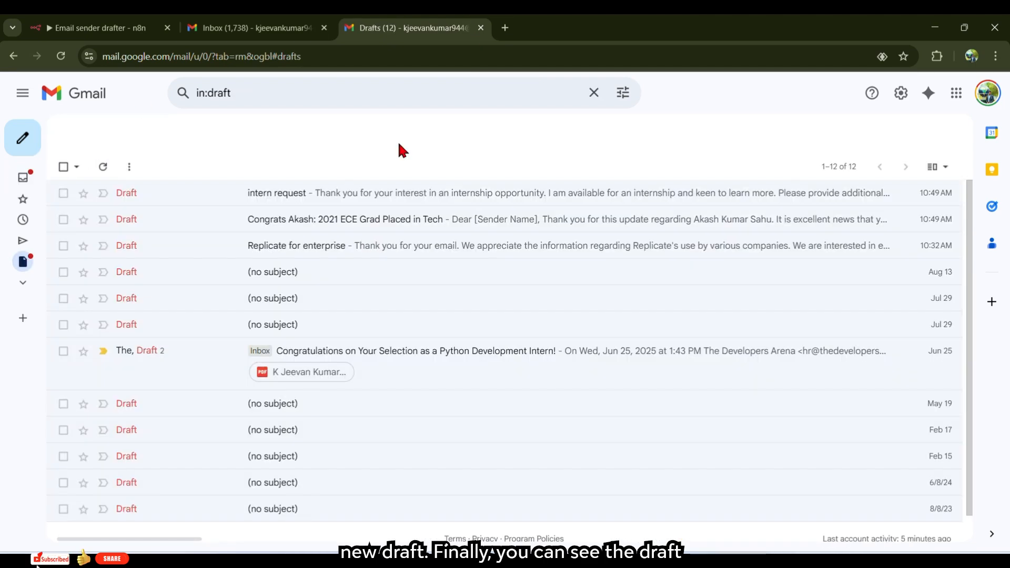
{"action": "left_click", "coordinate": [356, 196]}
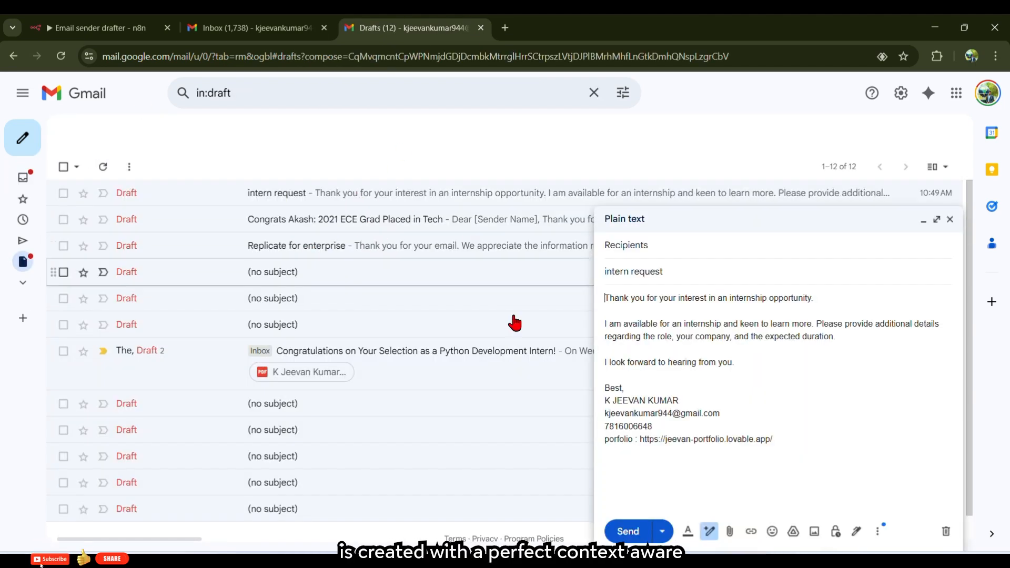
{"action": "left_click_drag", "start_coordinate": [818, 300], "coordinate": [620, 301]}
{"action": "left_click_drag", "start_coordinate": [614, 243], "coordinate": [758, 242]}
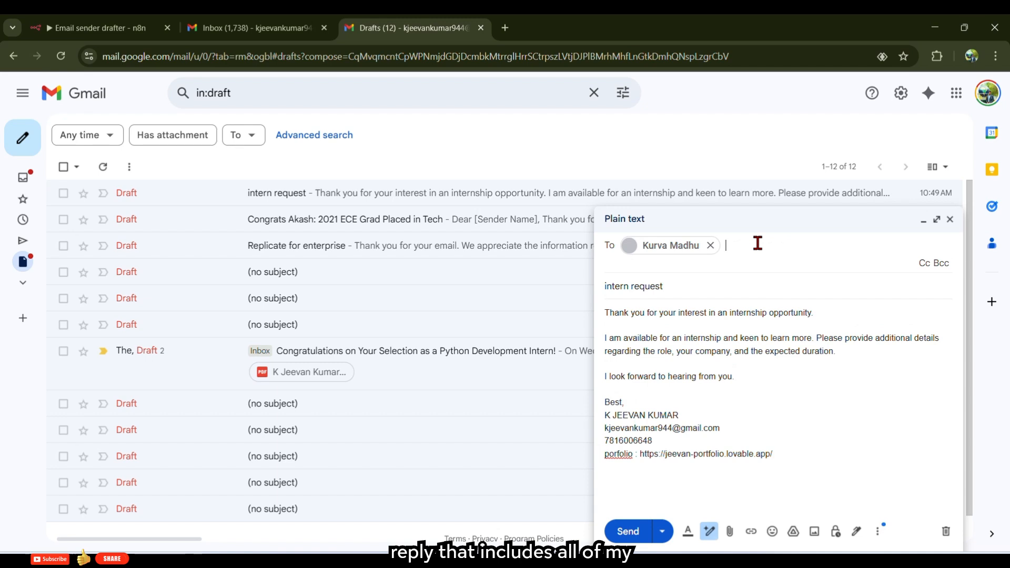
{"action": "mouse_move", "coordinate": [627, 383]}
{"action": "left_mouse_down"}
{"action": "mouse_move", "coordinate": [729, 372]}
{"action": "mouse_move", "coordinate": [634, 374]}
{"action": "left_mouse_up"}
{"action": "left_click", "coordinate": [635, 373]}
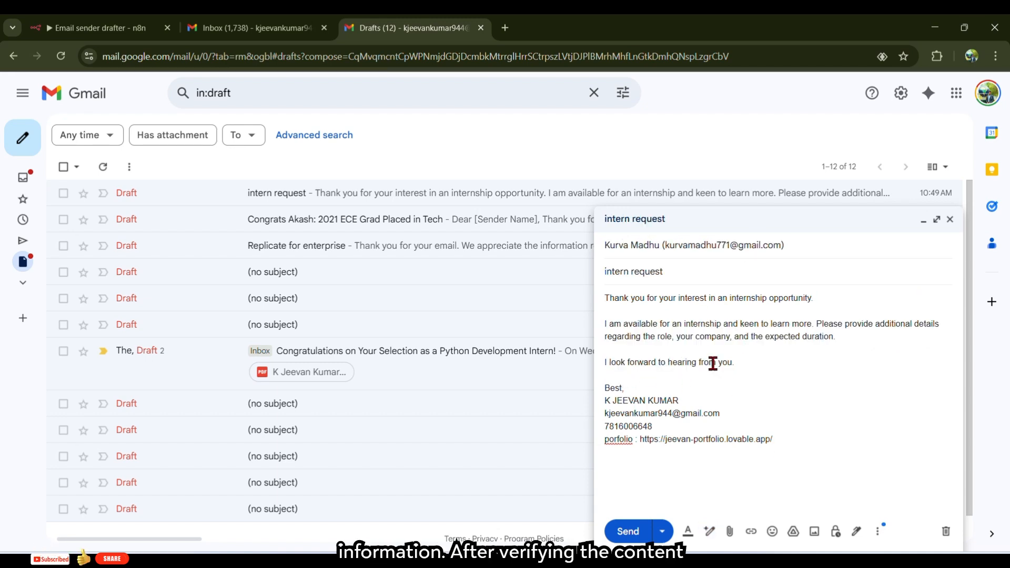
{"action": "left_click", "coordinate": [849, 371]}
{"action": "left_click_drag", "start_coordinate": [942, 325], "coordinate": [642, 336]}
{"action": "left_click", "coordinate": [757, 360]}
{"action": "left_click", "coordinate": [628, 532]}
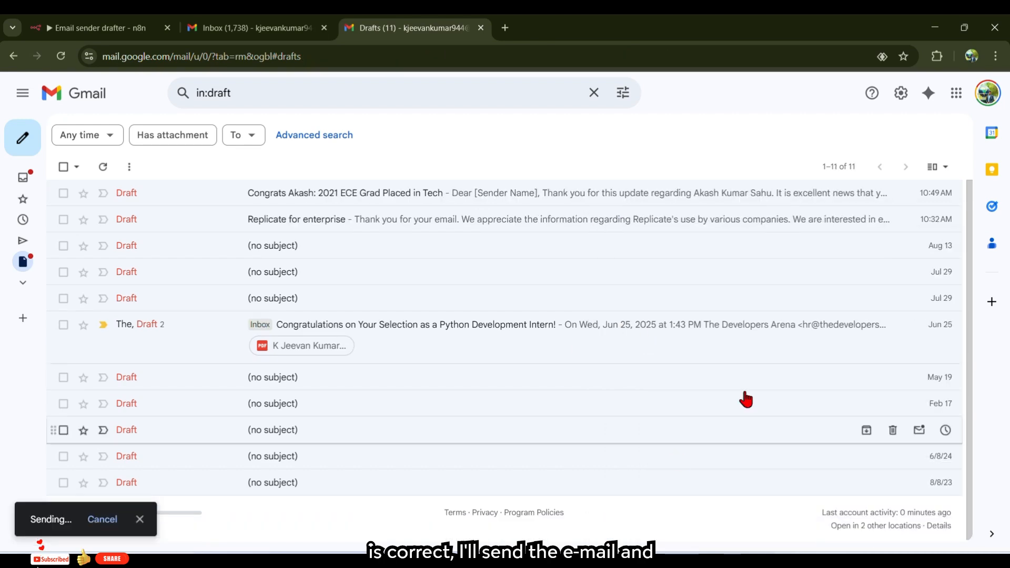
- Open the sent intern request reply in Sent to confirm it, then return to n8n
{"action": "mouse_move", "coordinate": [27, 178]}
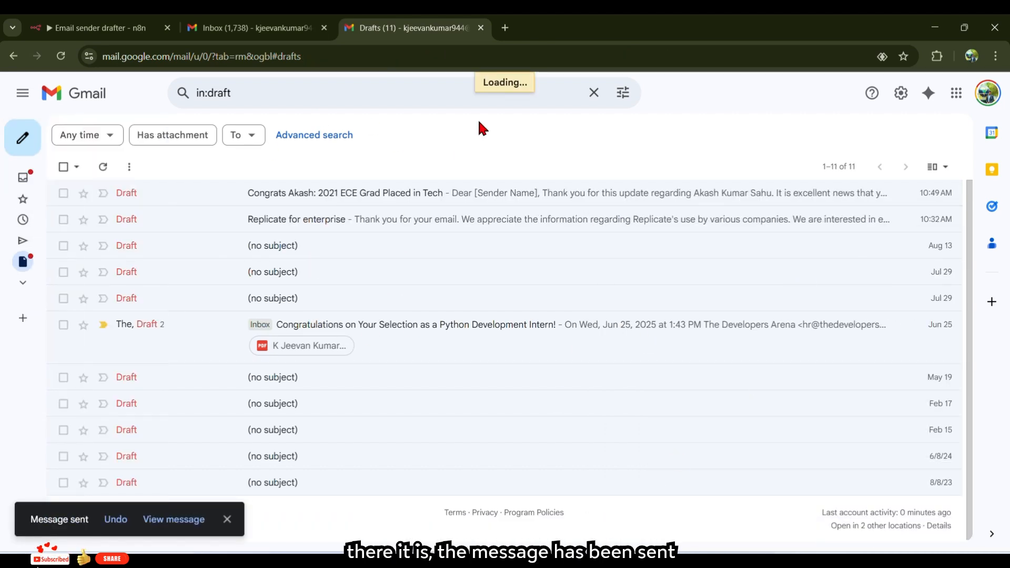
{"action": "left_click", "coordinate": [353, 200]}
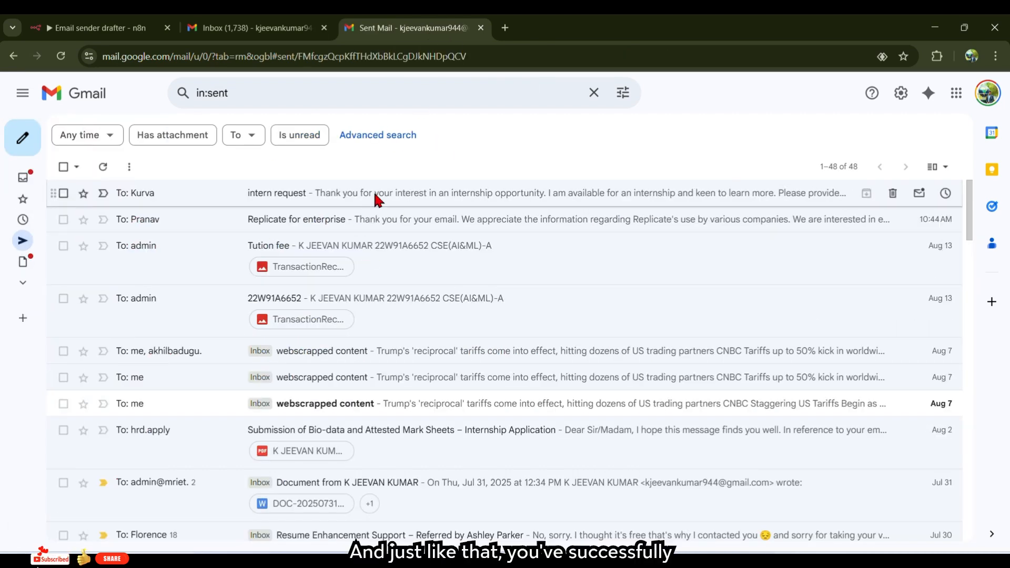
{"action": "left_click_drag", "start_coordinate": [281, 361], "coordinate": [100, 250]}
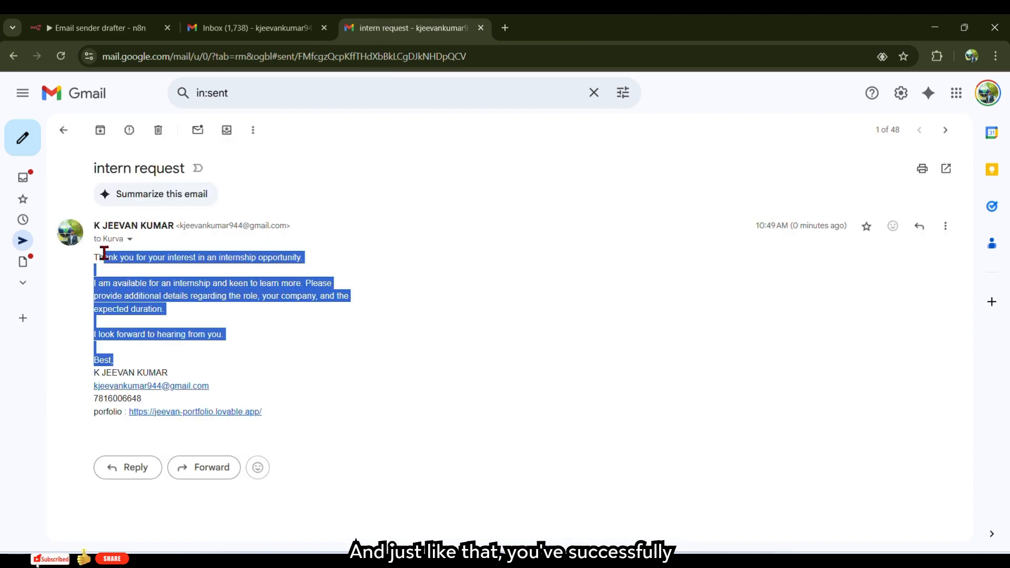
{"action": "left_click", "coordinate": [105, 249]}
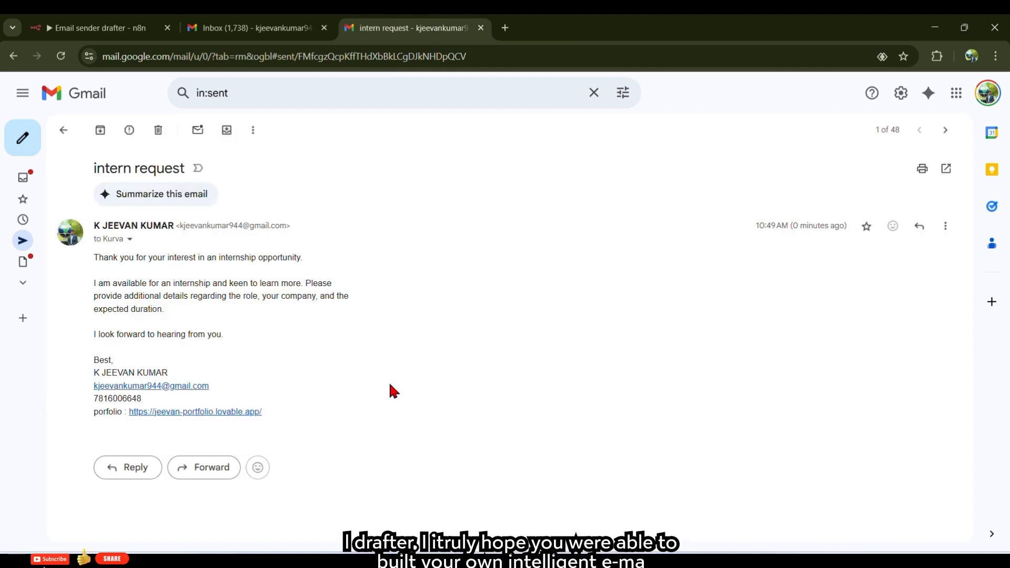
{"action": "left_click", "coordinate": [100, 27]}
- Go back to the Editor canvas of the Email sender drafter workflow
{"action": "left_click", "coordinate": [511, 158]}
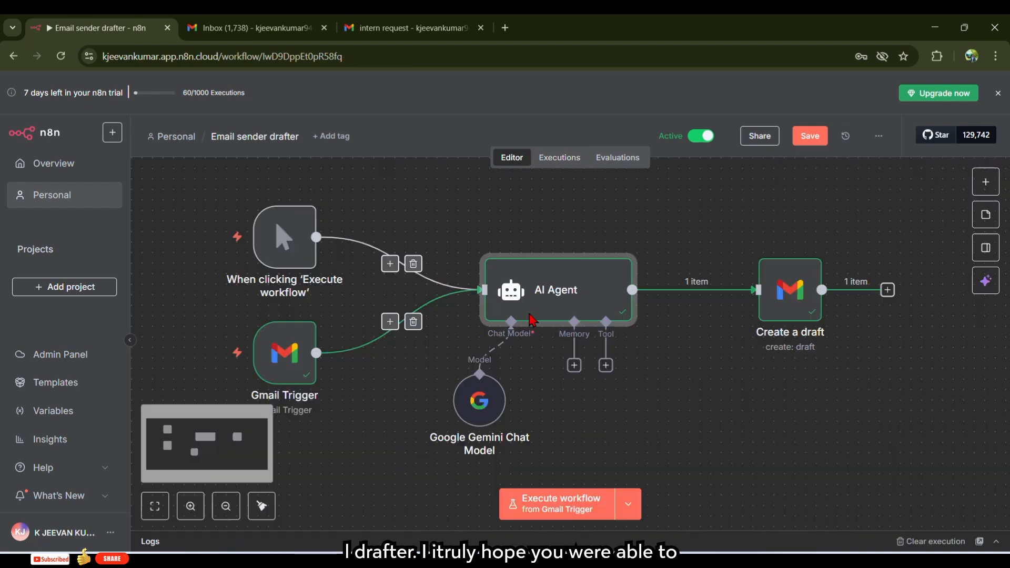